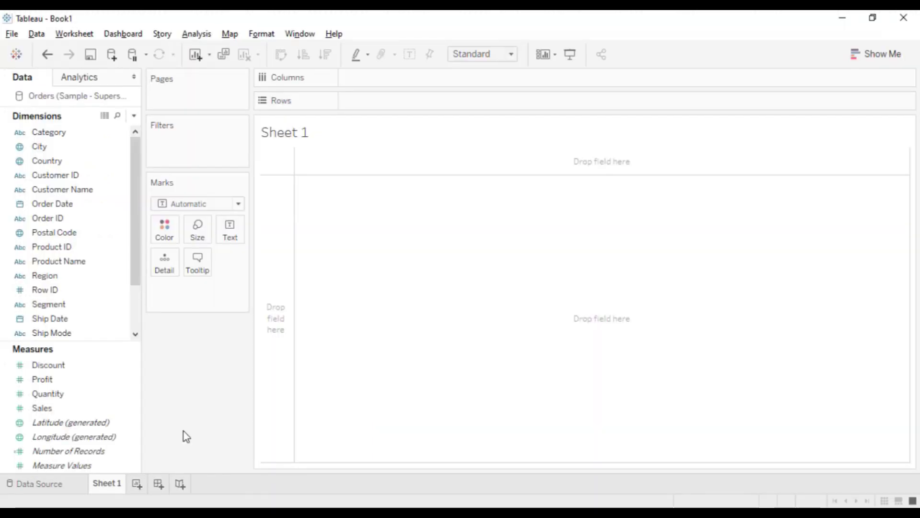
- Rename Sheet 1 to 'Profit Over Time'
right_click(113, 483)
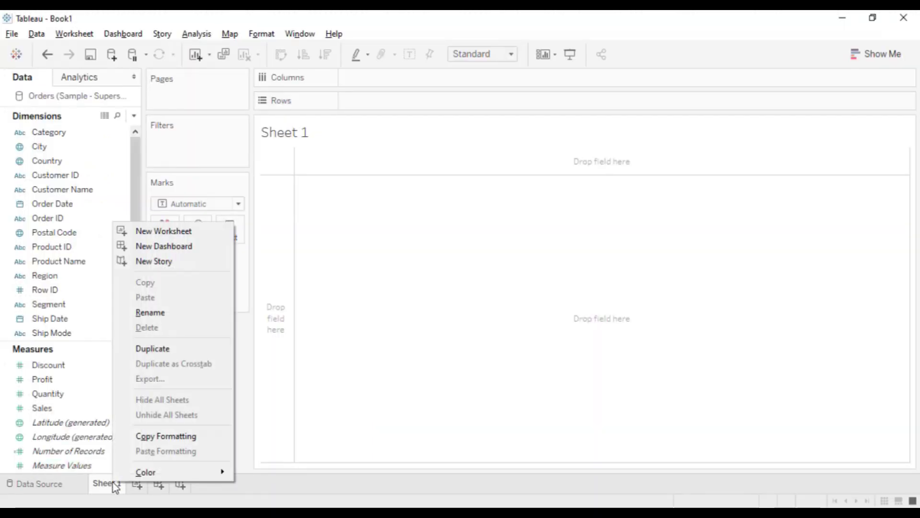
click(151, 314)
text(Profit Over Time)
key(Return)
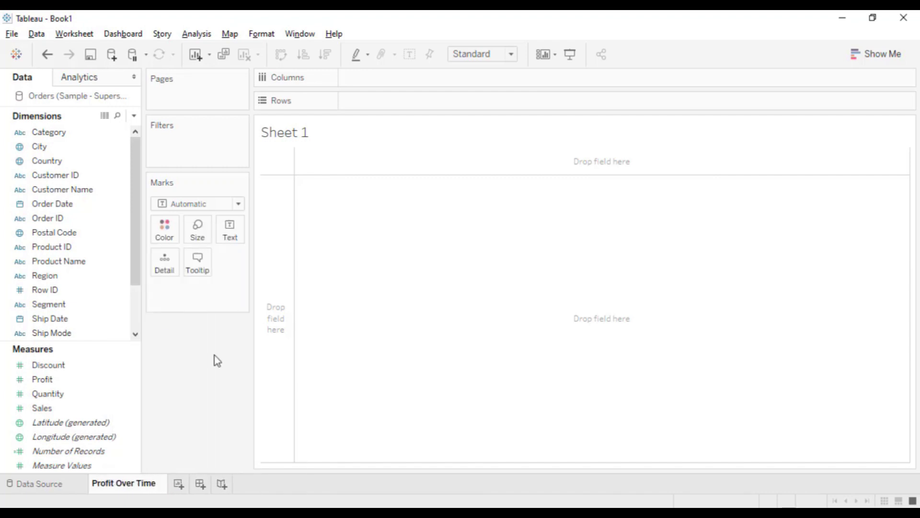
- Plot SUM(Profit) on Rows against continuous MONTH(Order Date) on Columns as a line
click(68, 379)
drag(68, 379, 416, 106)
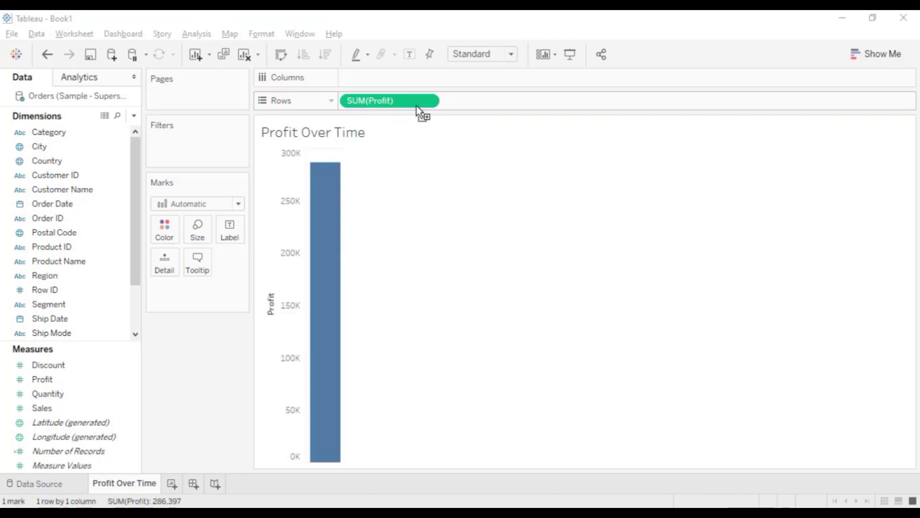
drag(82, 207, 383, 79)
click(430, 79)
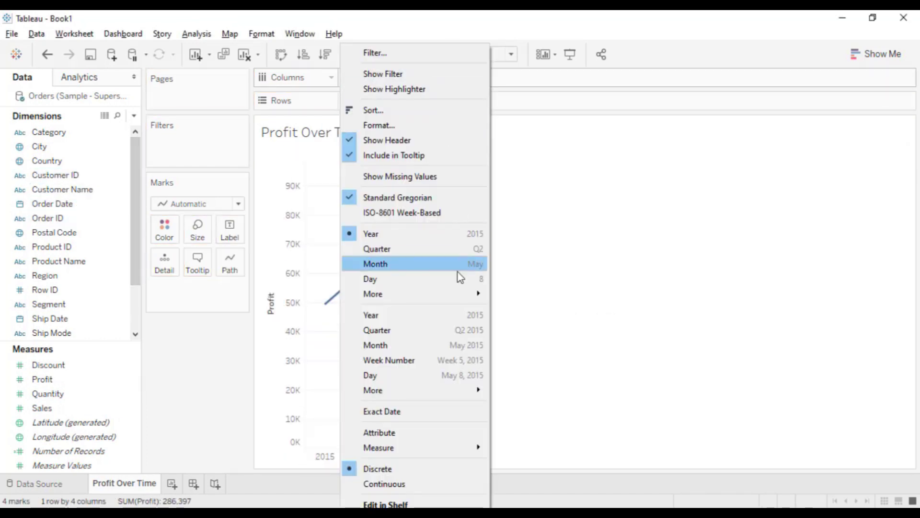
click(459, 344)
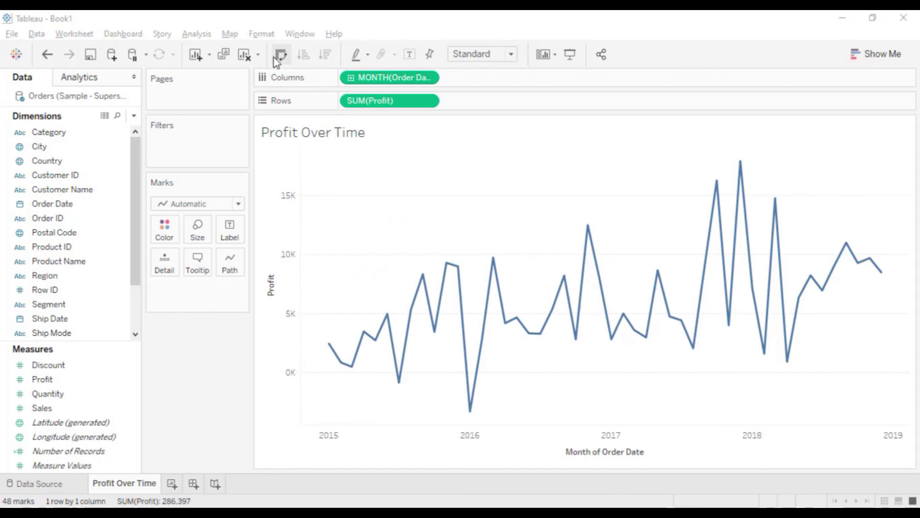
click(264, 34)
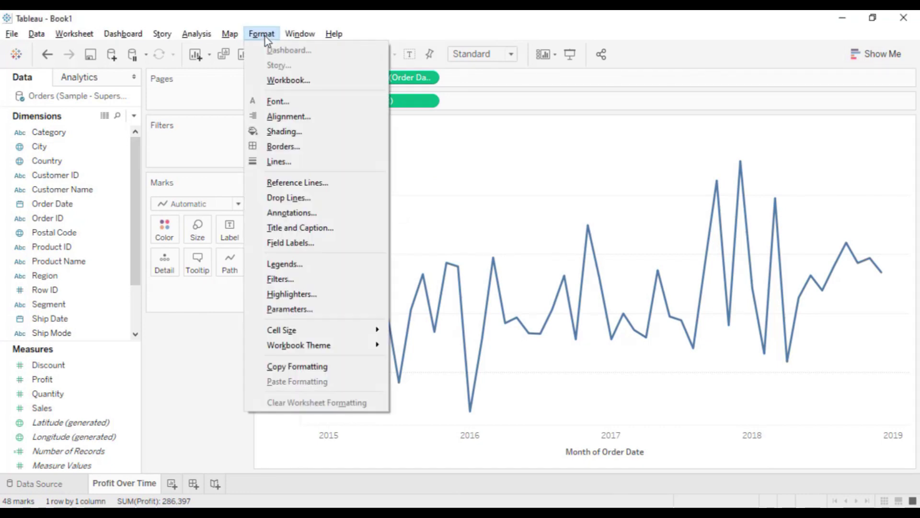
- Set workbook fonts to Tableau Bold and shade the worksheet background pink
click(288, 80)
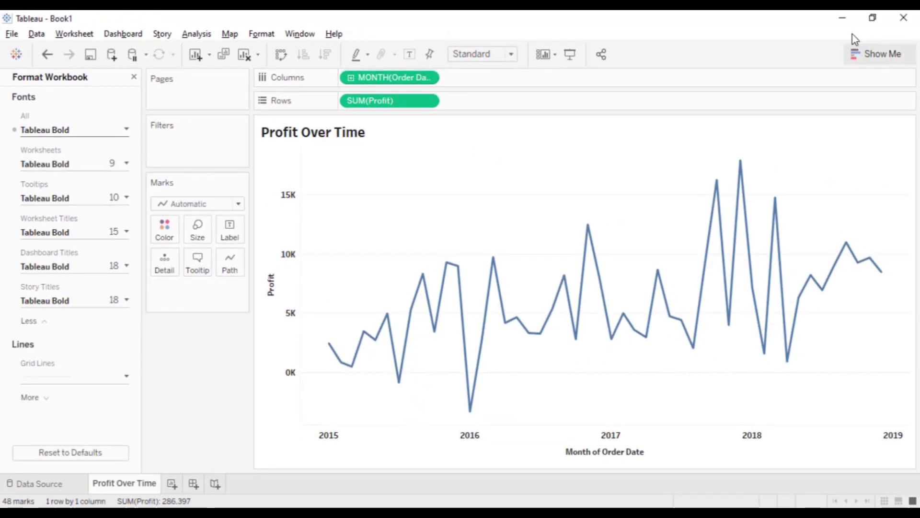
right_click(379, 160)
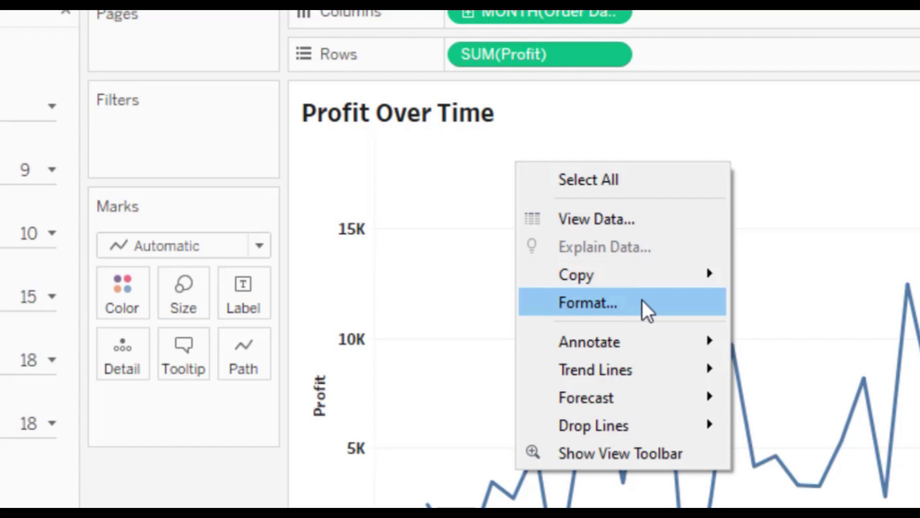
click(642, 300)
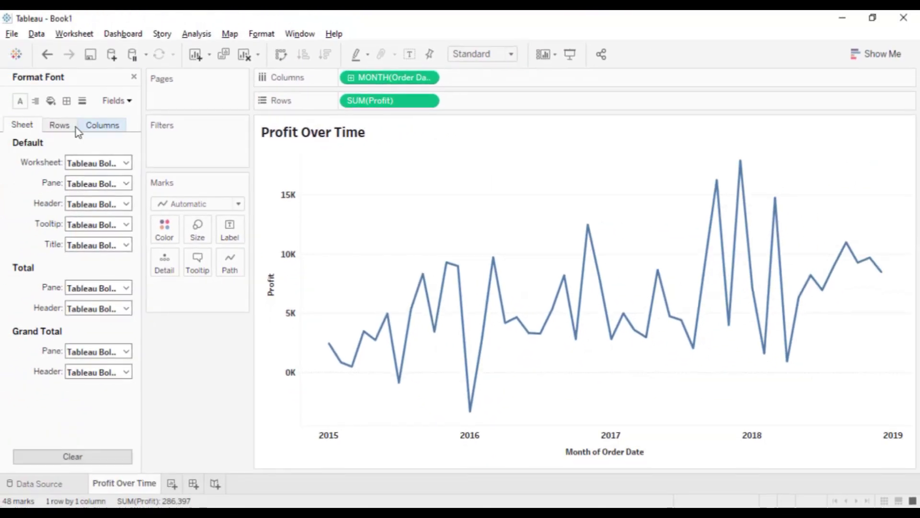
click(50, 100)
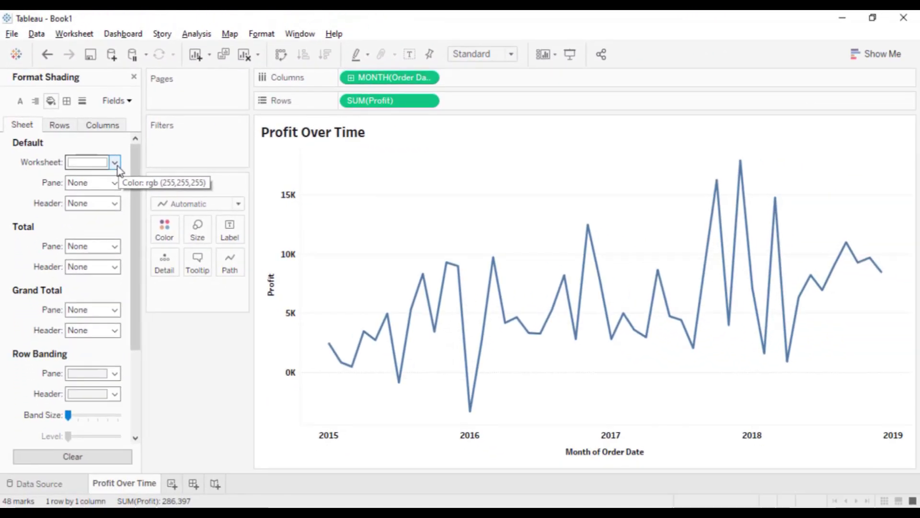
click(115, 163)
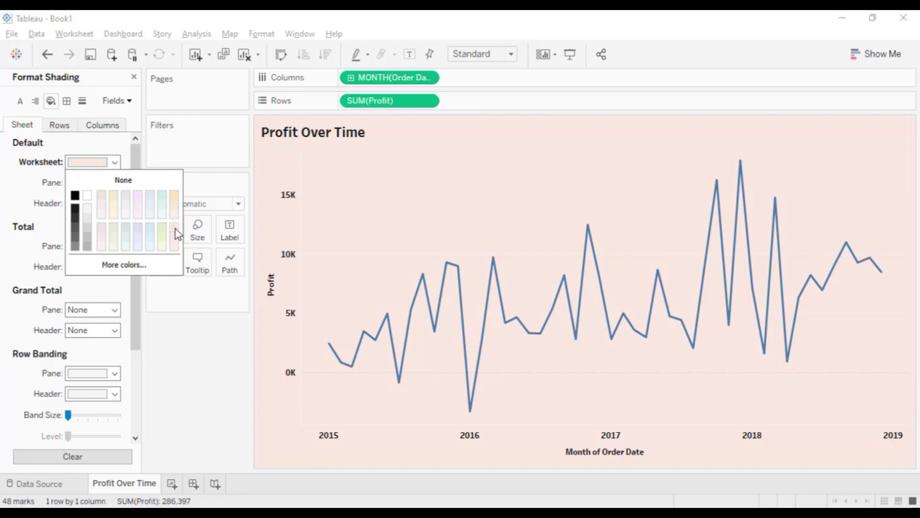
click(175, 229)
- Set the row grid lines to None
click(60, 124)
click(82, 100)
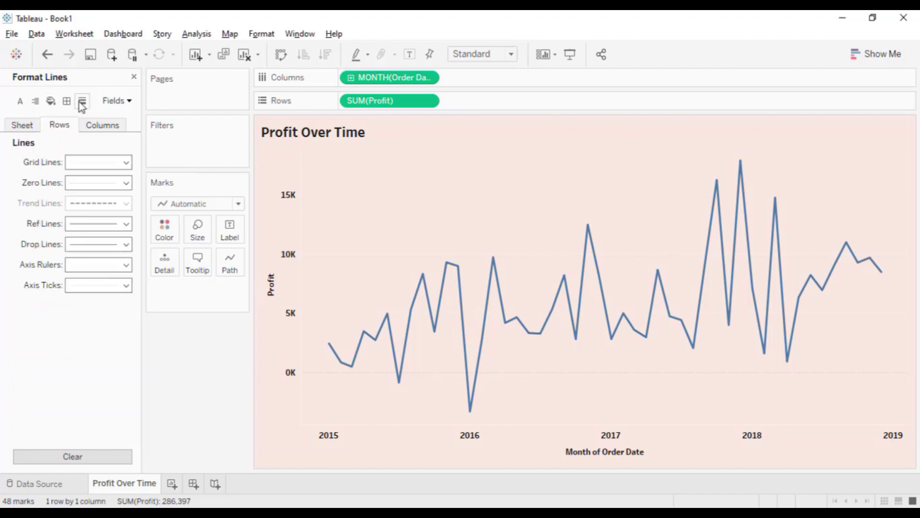
click(127, 163)
click(124, 182)
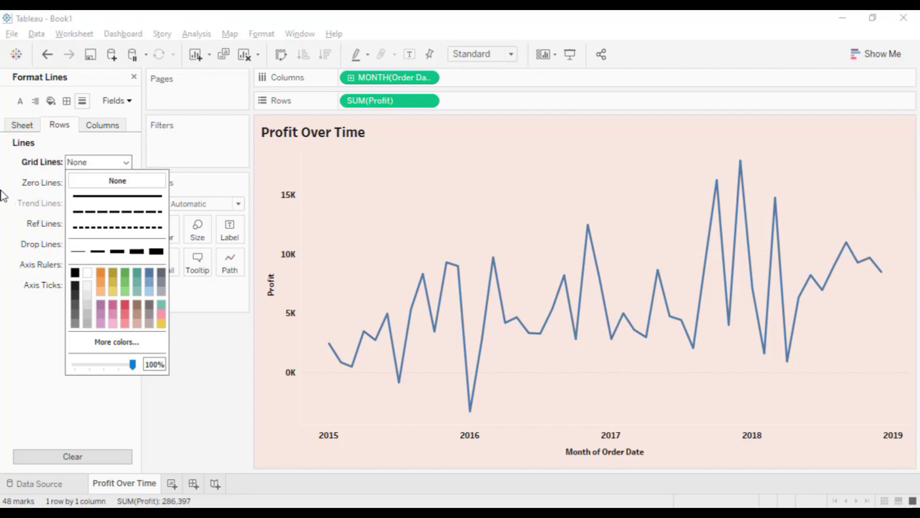
- Choose a new sheet-wide trend line style and close the Format pane
click(2, 196)
click(126, 203)
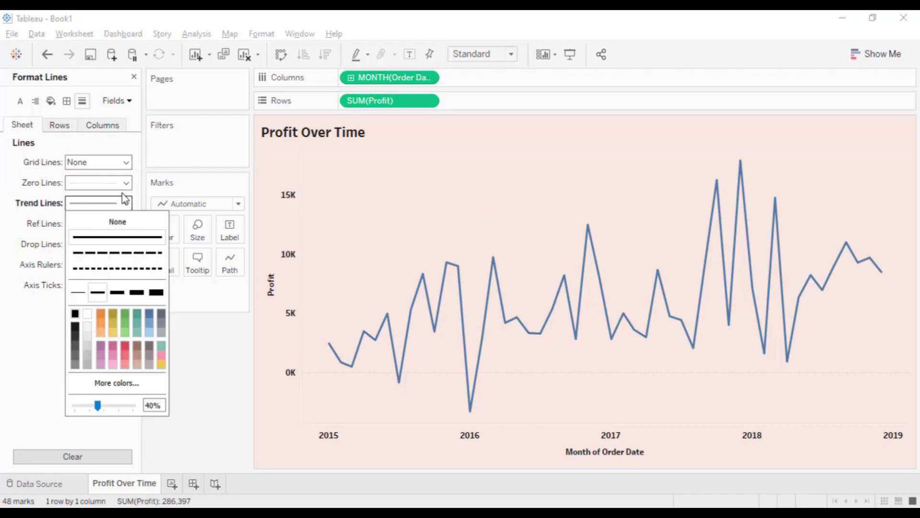
click(439, 217)
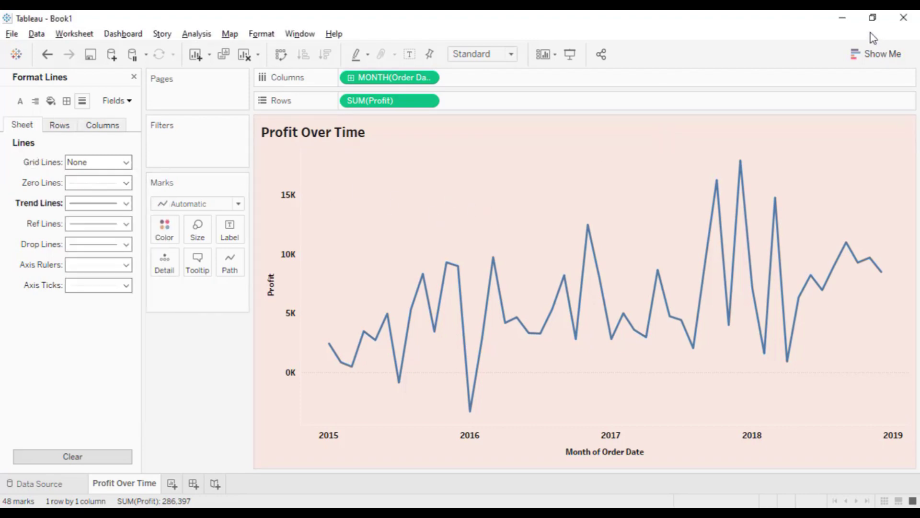
click(134, 77)
click(120, 78)
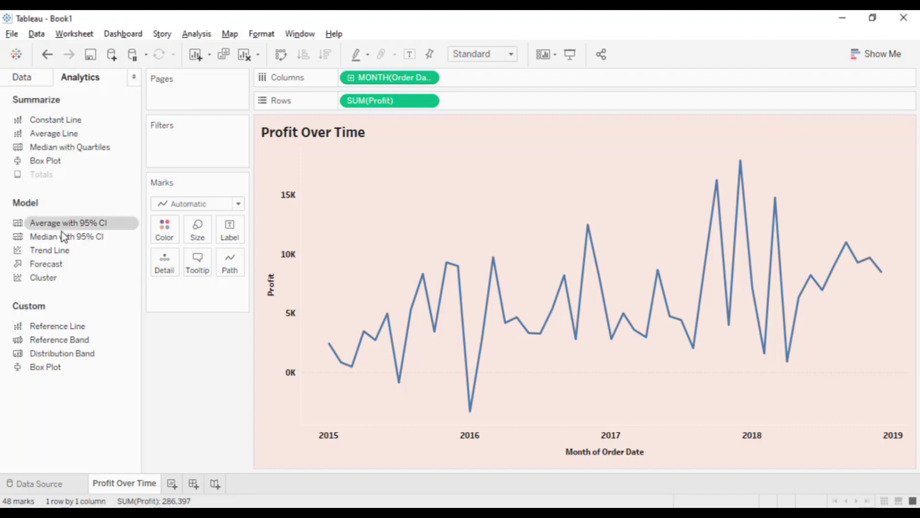
- Drop a Linear trend line on the chart, show the Region filter card, and add Sheet 2
drag(50, 254, 387, 181)
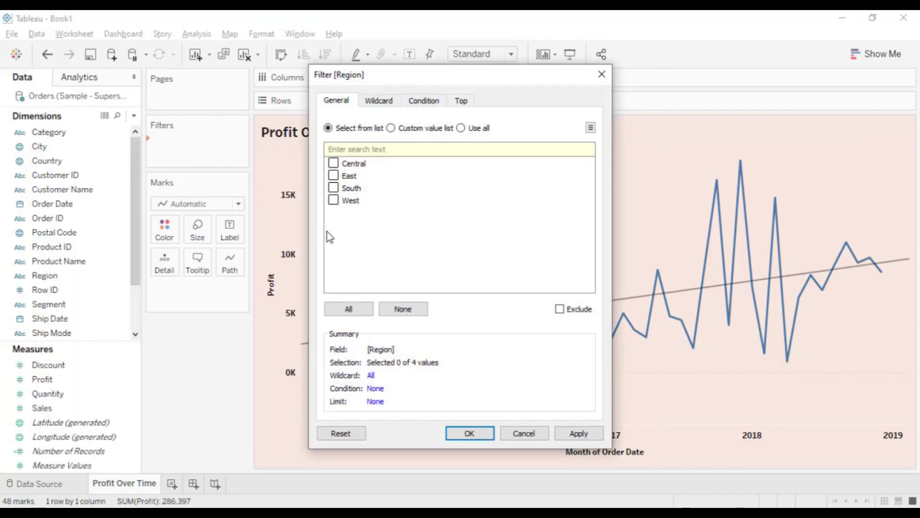
click(546, 433)
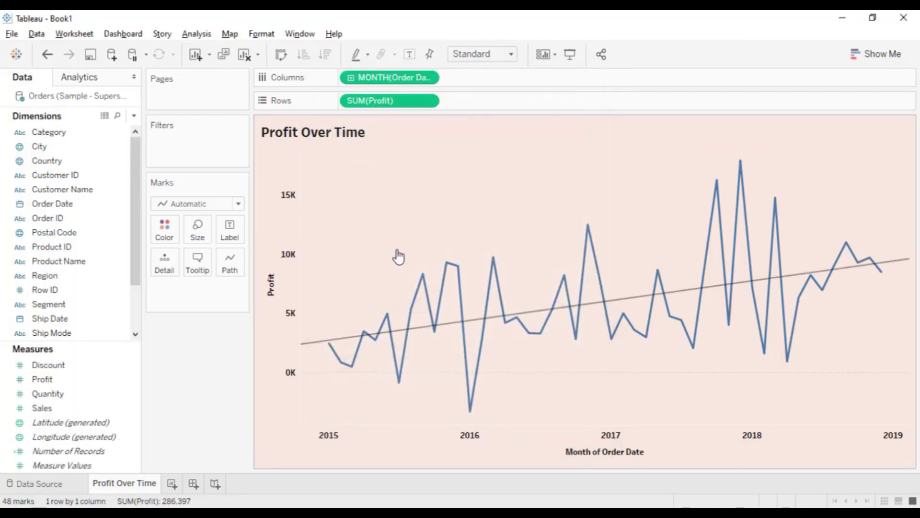
right_click(51, 276)
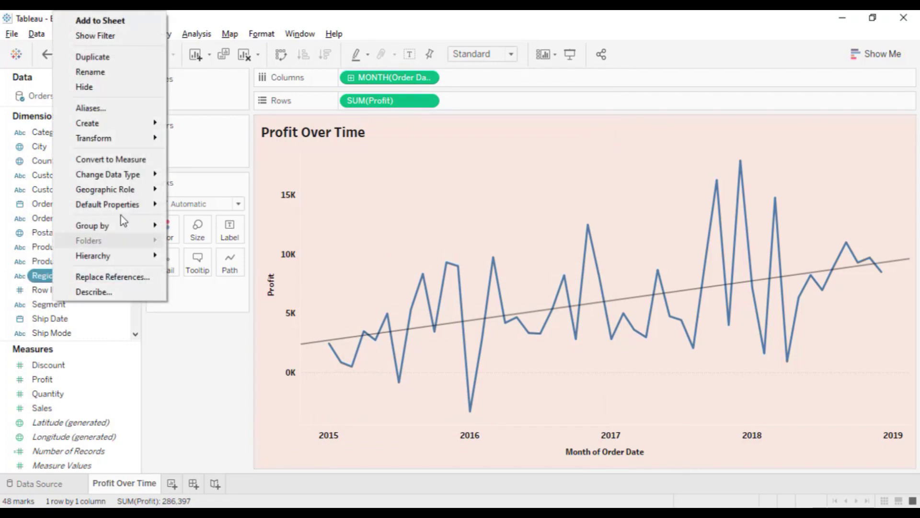
click(128, 37)
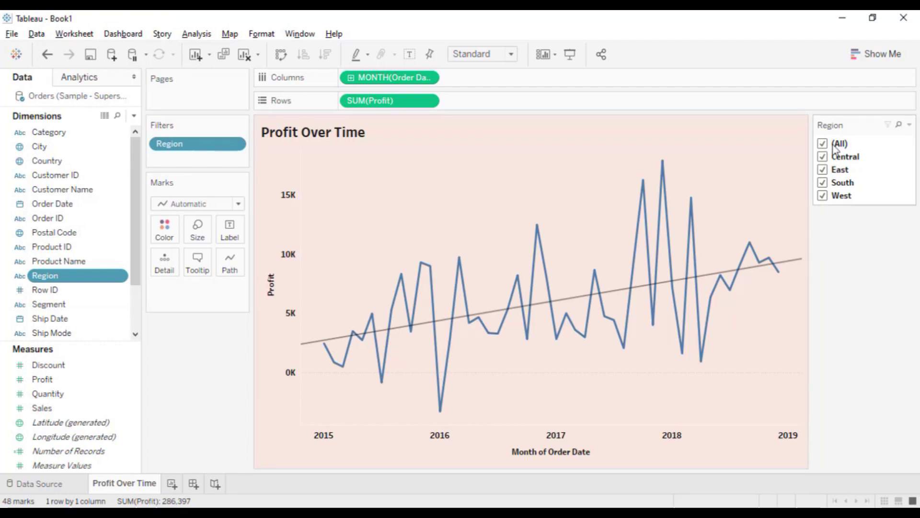
click(172, 484)
click(132, 486)
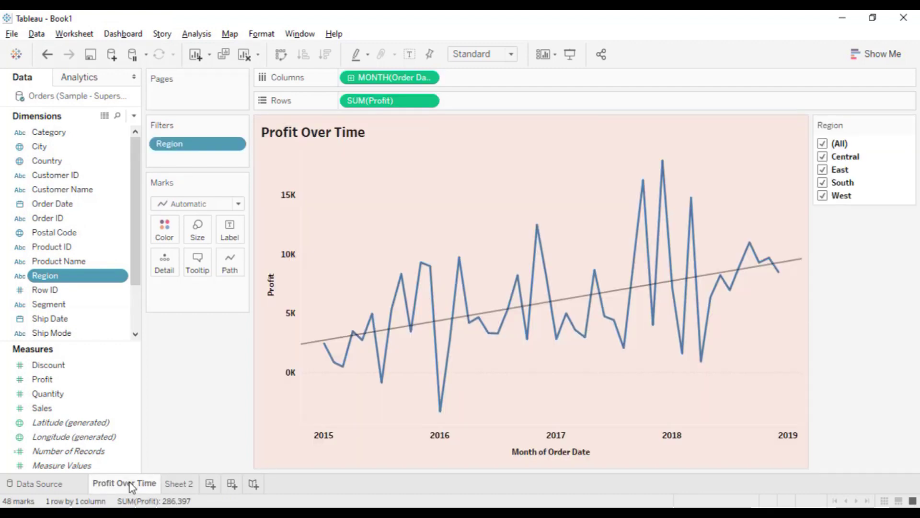
- Duplicate Profit Over Time and name the copy 'Profit By State'
right_click(132, 485)
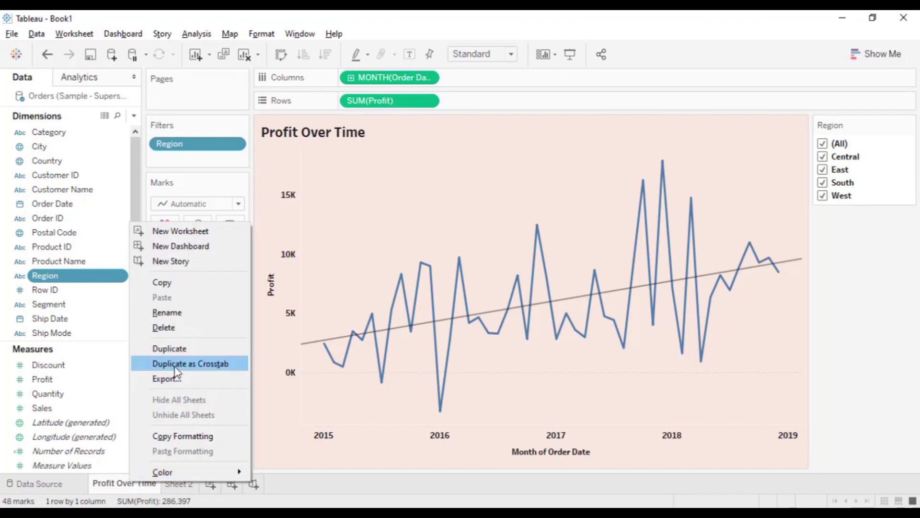
click(175, 349)
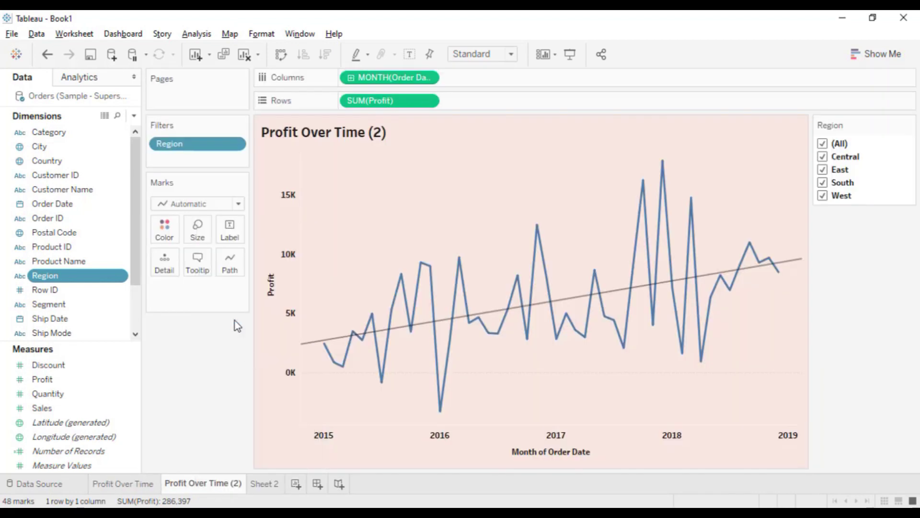
key(ctrl+shift+Left)
key(ctrl+shift+Left)
text(By State)
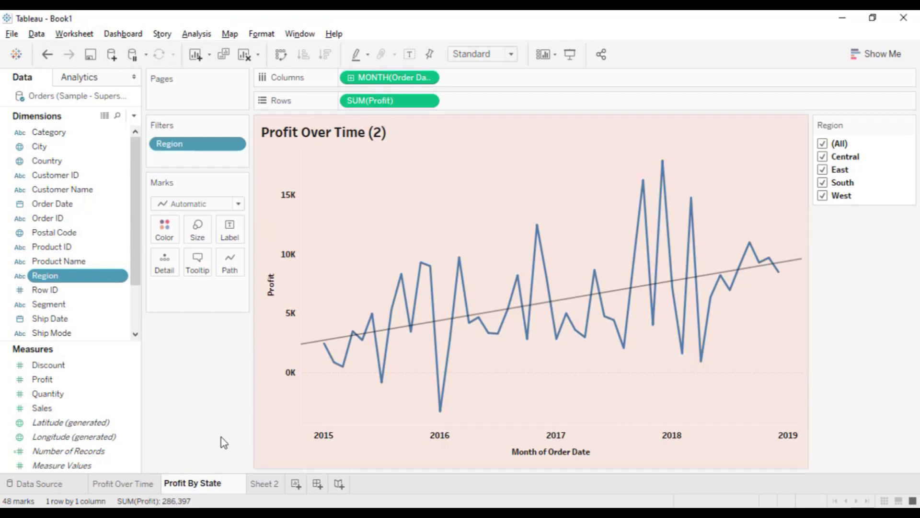
key(Return)
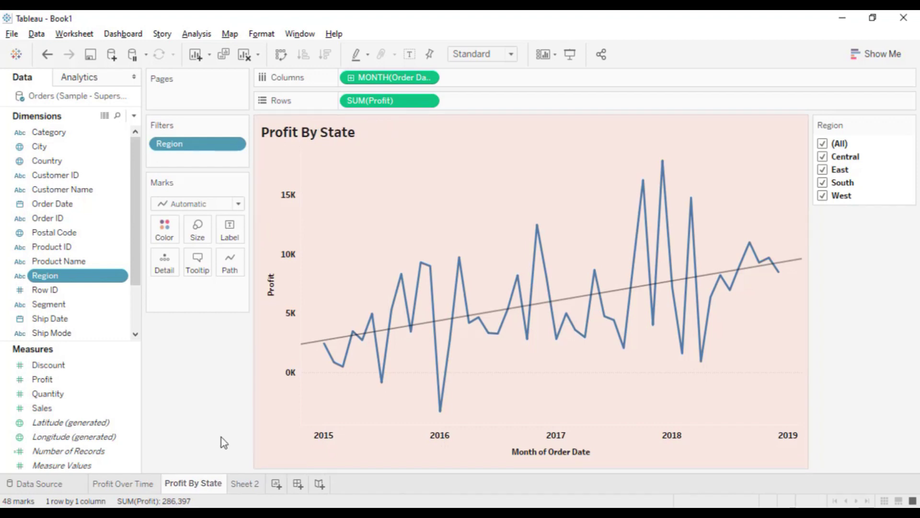
- Remove Profit, MONTH(Order Date) and the Region filter from the copied sheet
drag(396, 100, 261, 268)
drag(382, 81, 214, 368)
drag(202, 150, 199, 368)
- Map the States across the US and colour them by SUM(Profit)
scroll(70, 267, down, 2)
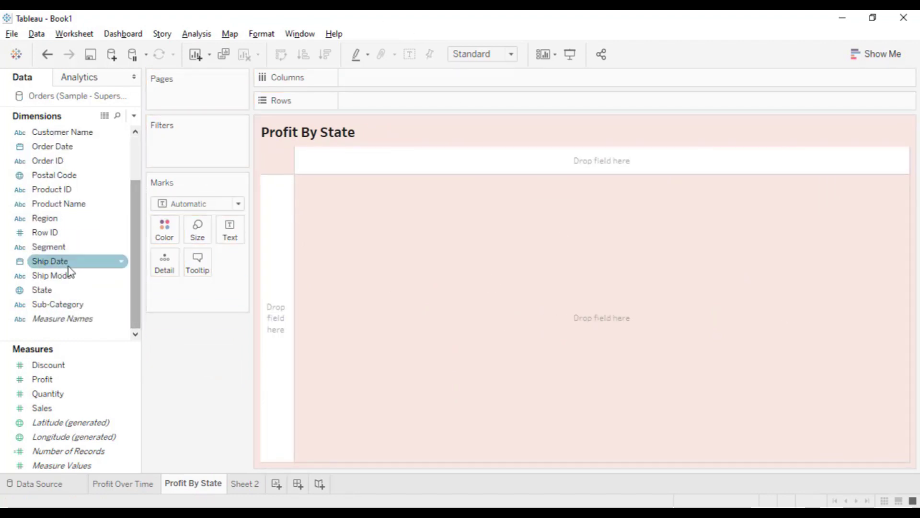
drag(43, 293, 500, 257)
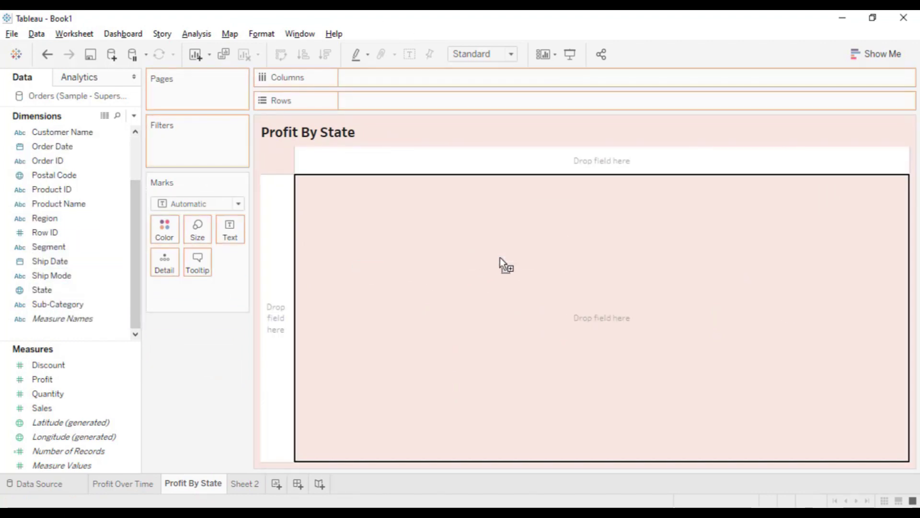
click(44, 381)
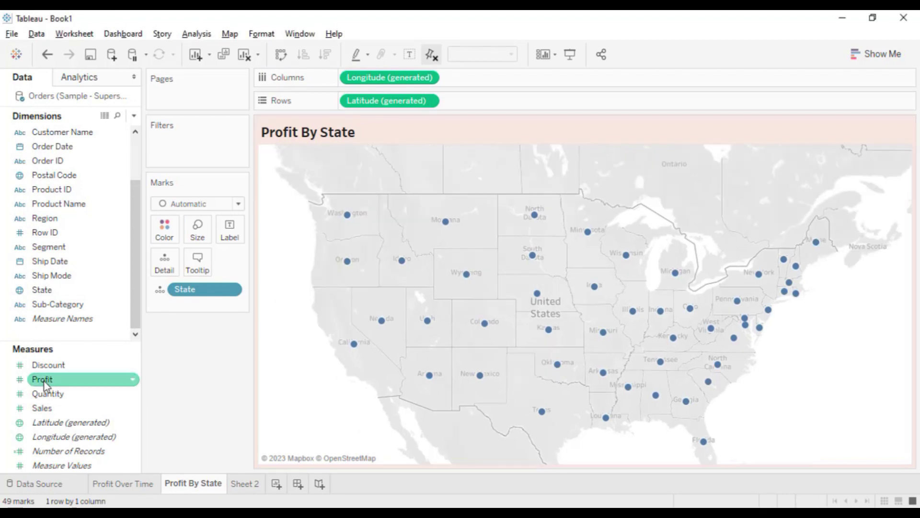
drag(44, 382, 162, 228)
- Set Profit's default number format to Currency (Custom) with 0 decimal places
right_click(107, 382)
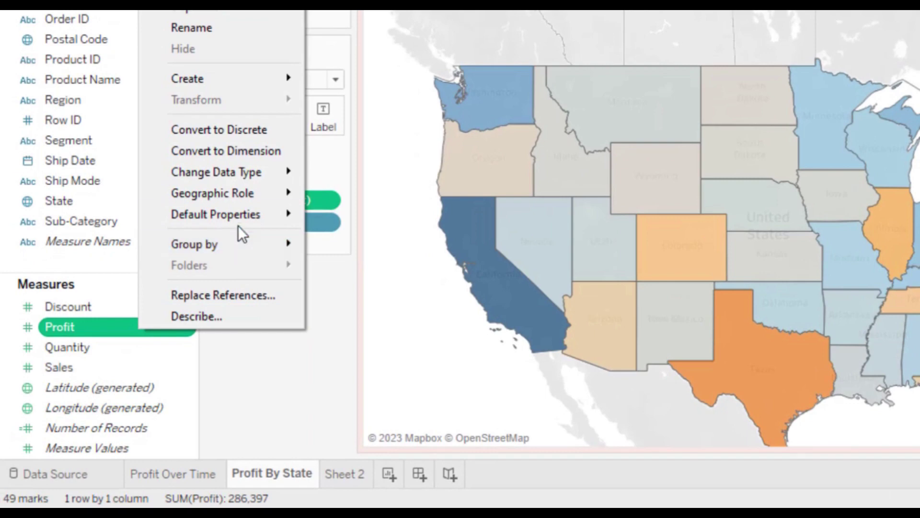
mouse_move(240, 218)
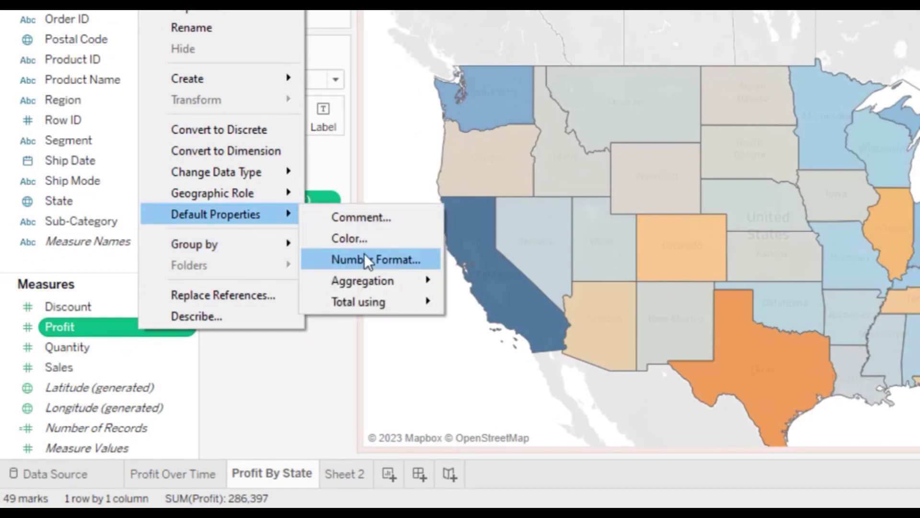
click(366, 259)
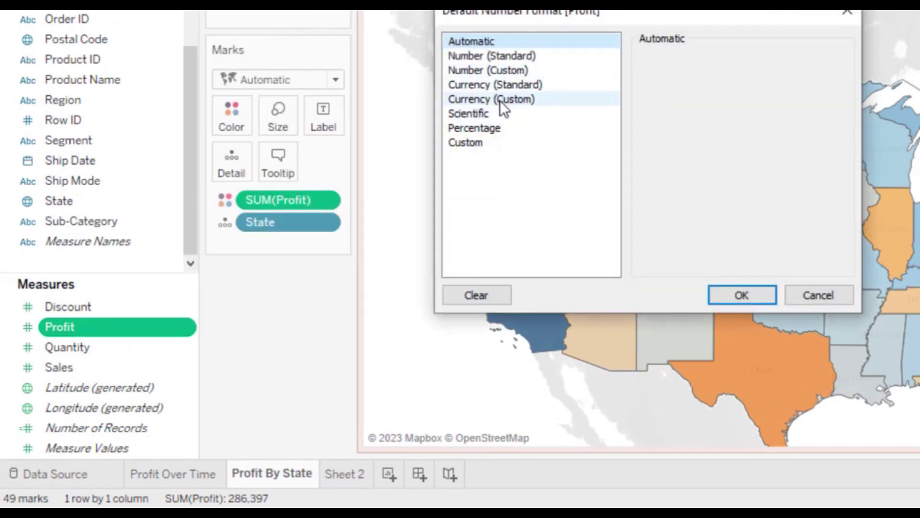
click(500, 100)
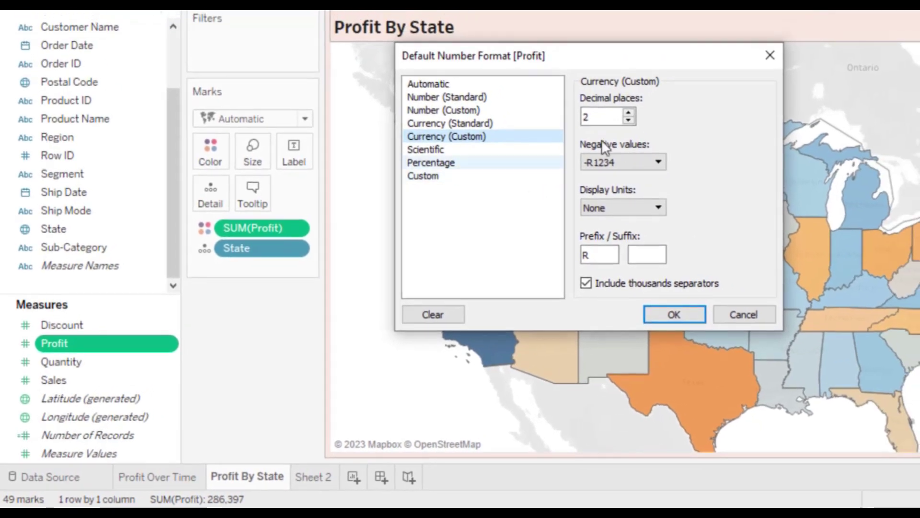
click(629, 120)
click(629, 120)
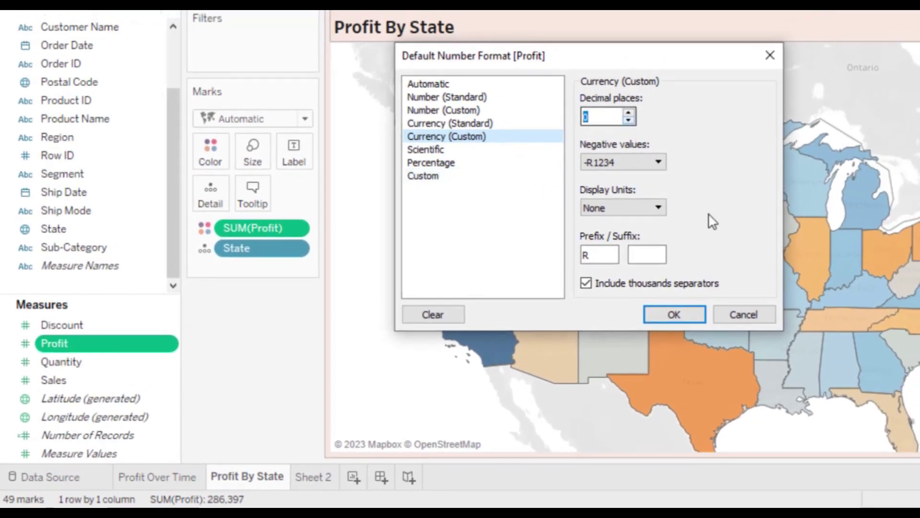
- Apply the currency format and label each state with its total profit, e.g. $76,381
click(675, 315)
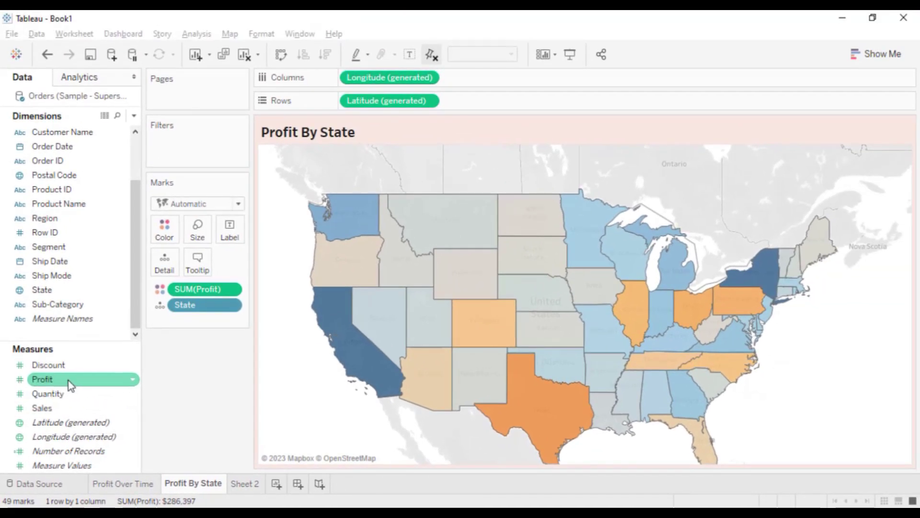
click(57, 364)
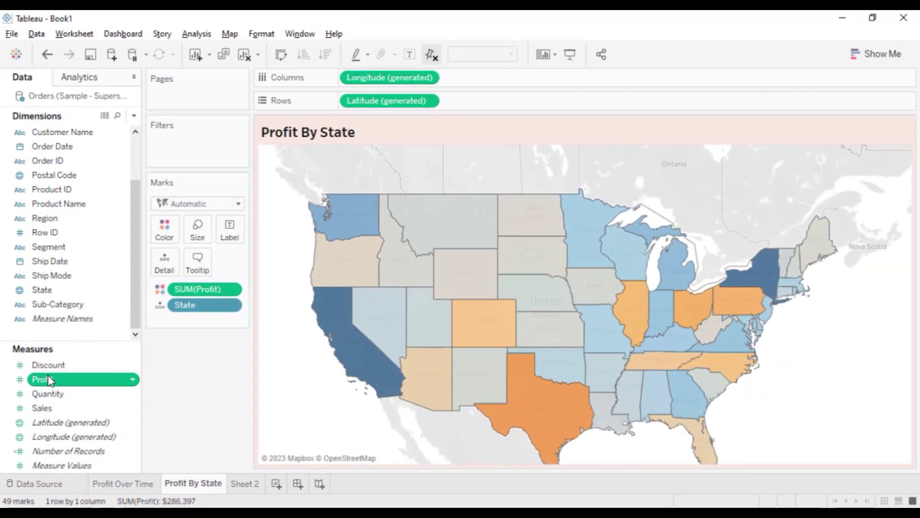
drag(139, 355, 226, 223)
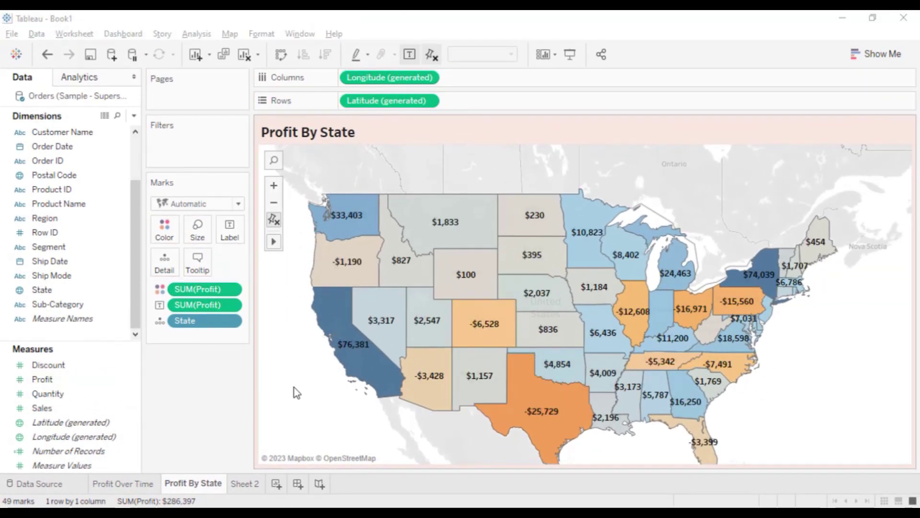
- Duplicate Profit By State, clear the copy, and rename it 'Top 10 Profitable Products'
right_click(205, 483)
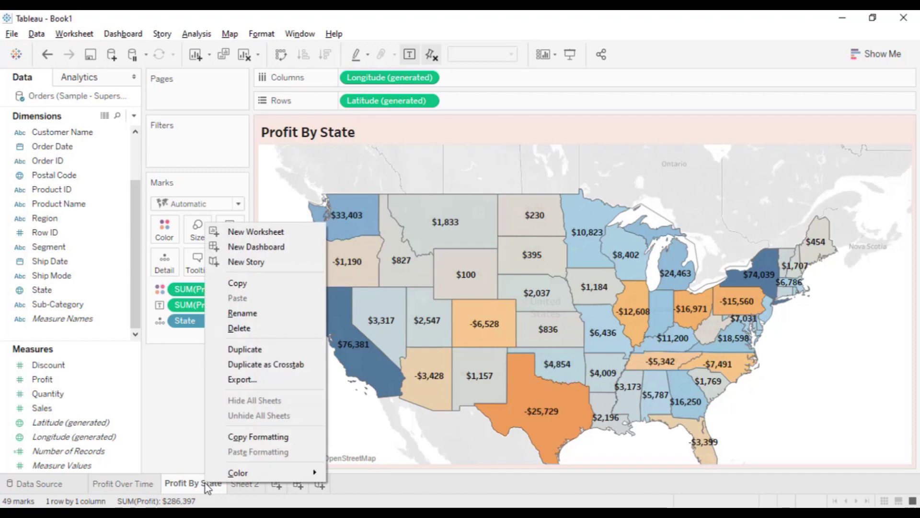
click(252, 349)
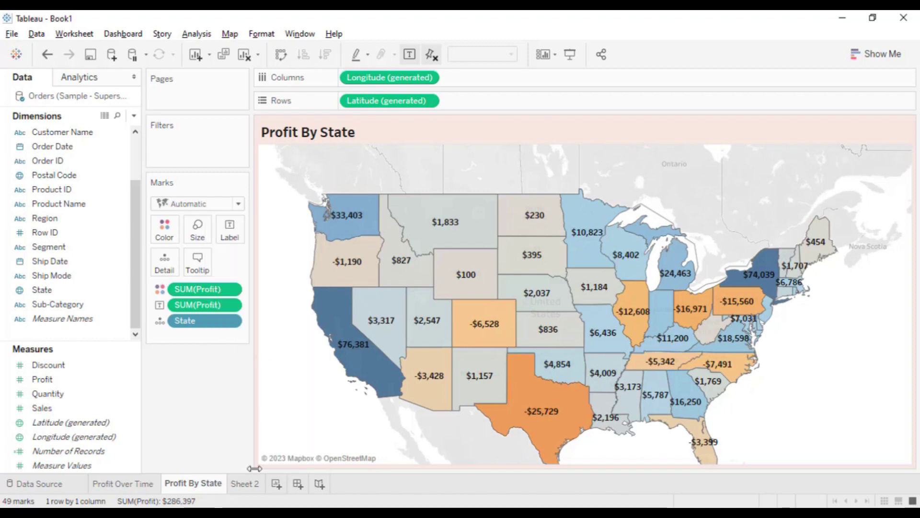
key(alt+shift+BackSpace)
right_click(266, 483)
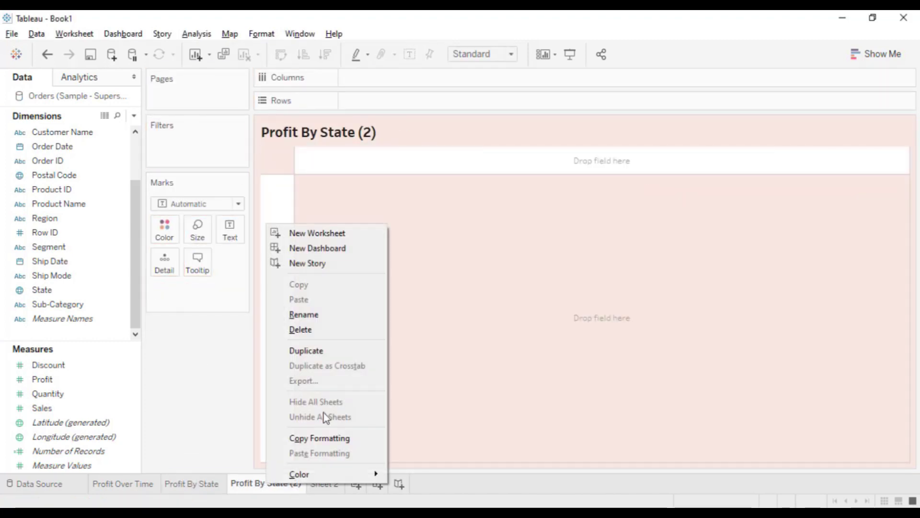
click(304, 315)
text(Top 10 Profitable Products)
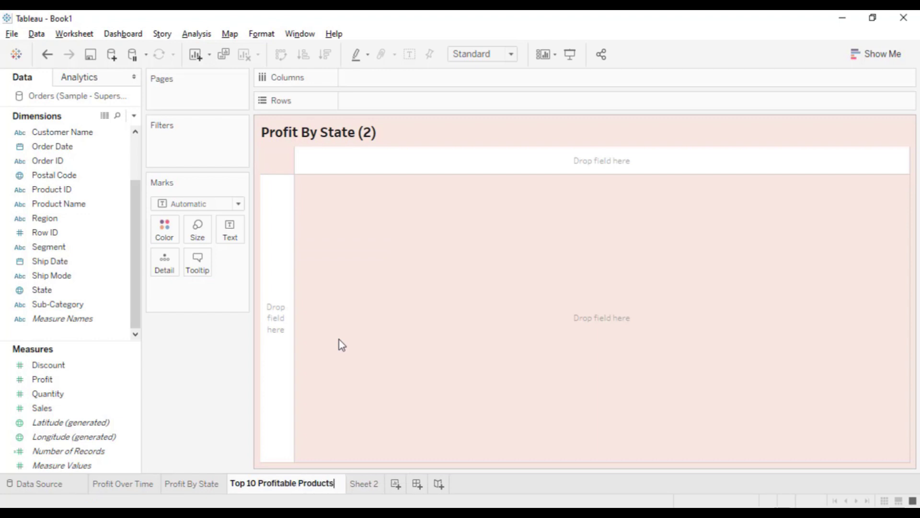
key(Return)
- Put Product Name on Rows and SUM(Profit) on Columns as horizontal bars
click(84, 210)
drag(84, 209, 375, 101)
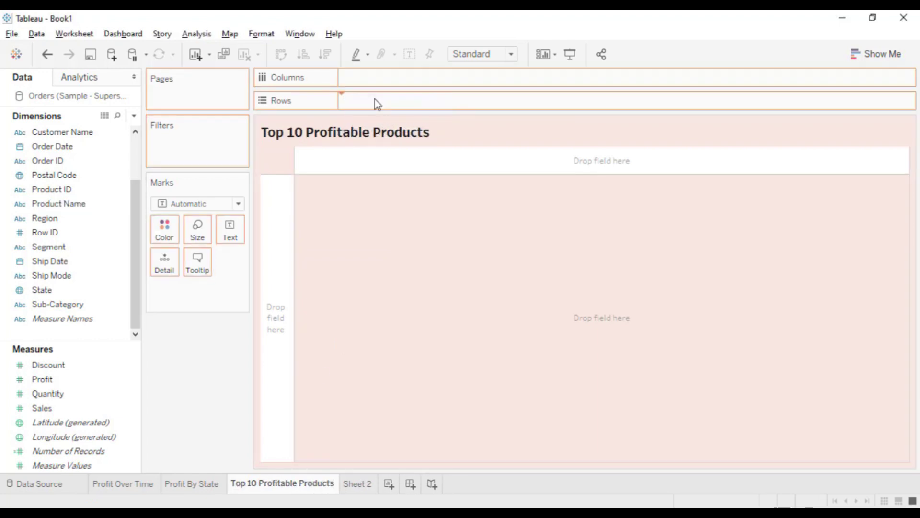
drag(48, 381, 360, 79)
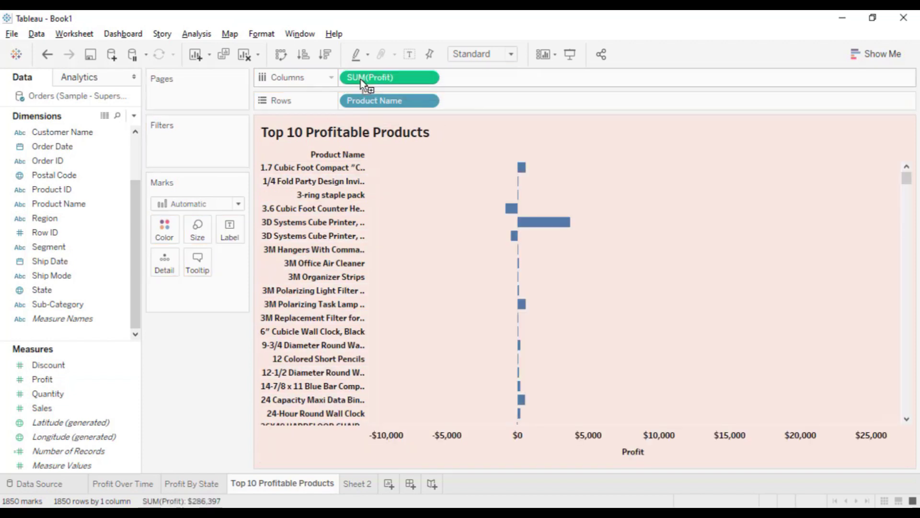
click(57, 205)
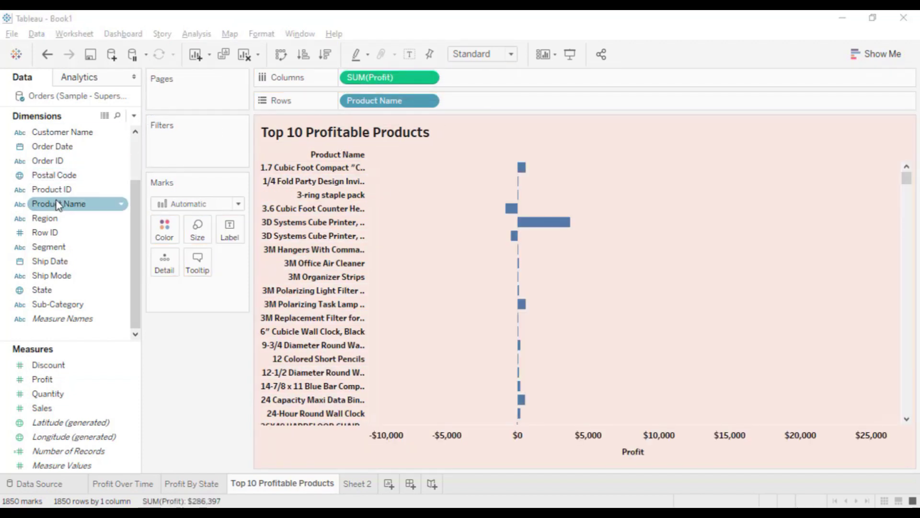
- Filter Product Name to the Top 10 by Sum of Profit and set the view to Fit Height
drag(92, 193, 161, 136)
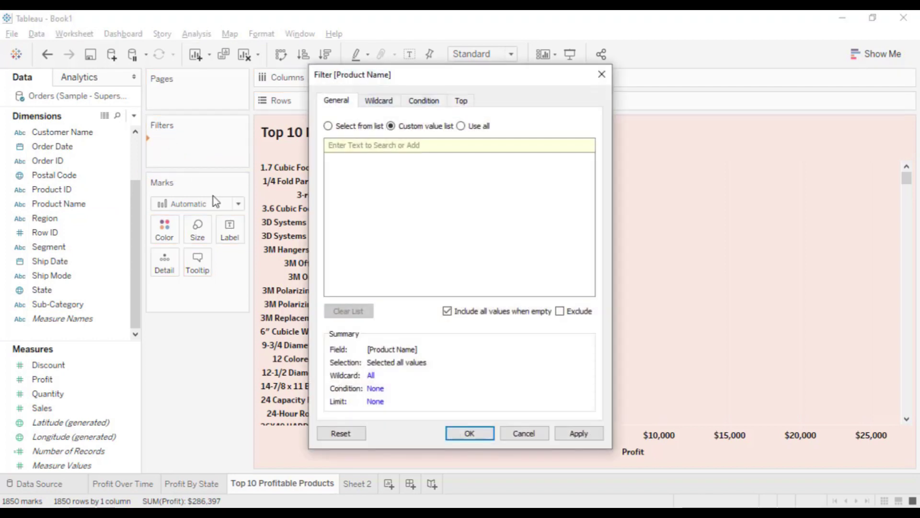
click(463, 101)
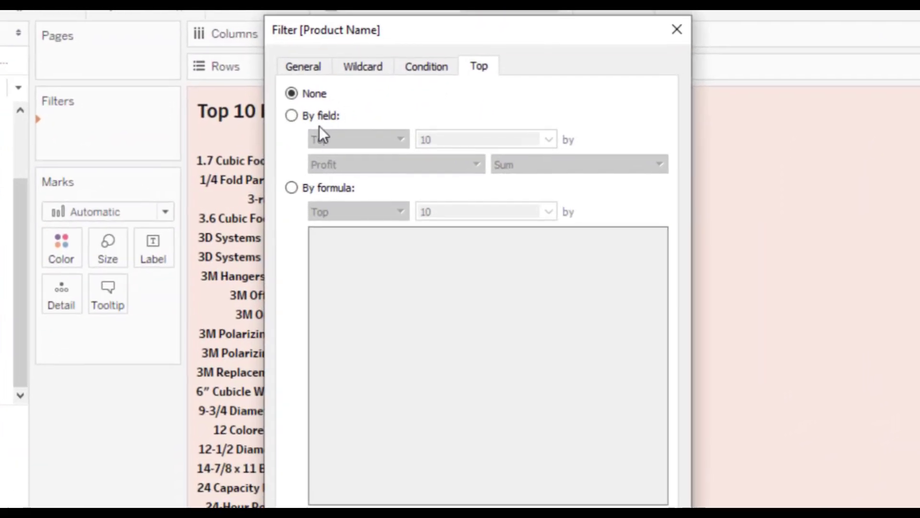
click(318, 130)
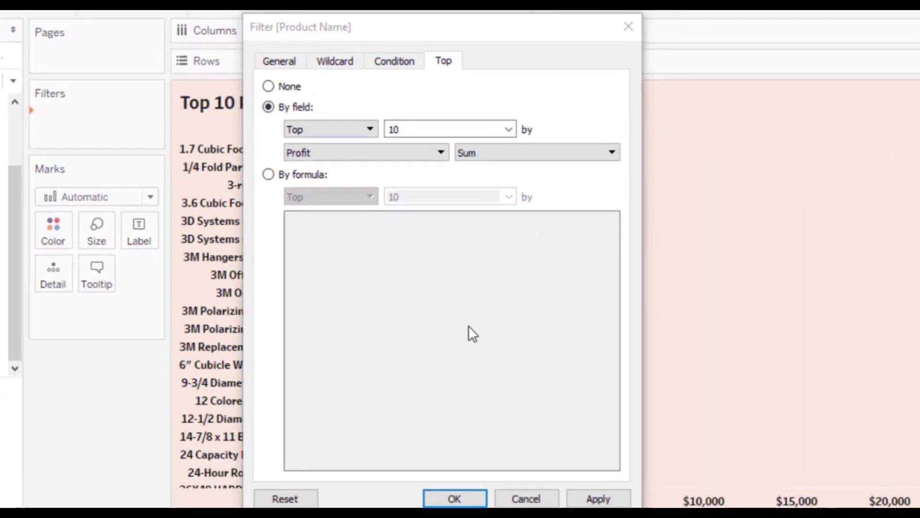
click(438, 475)
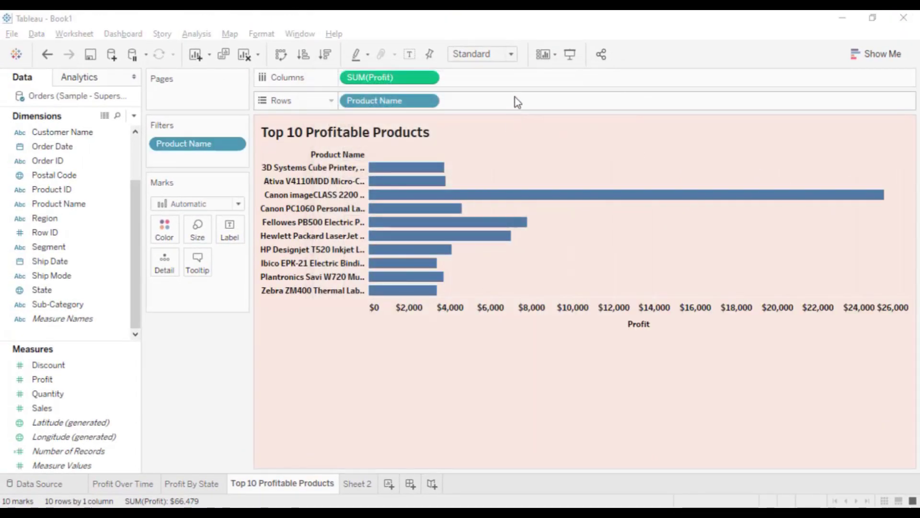
click(511, 54)
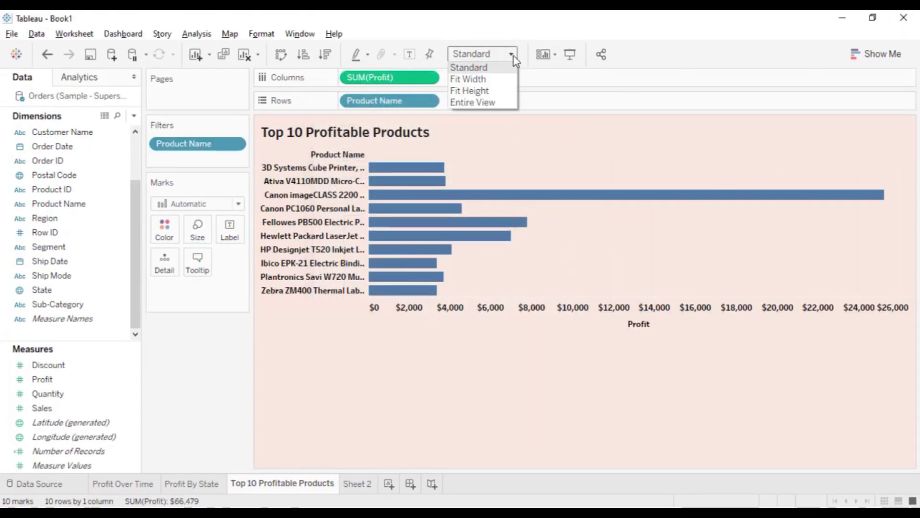
click(502, 90)
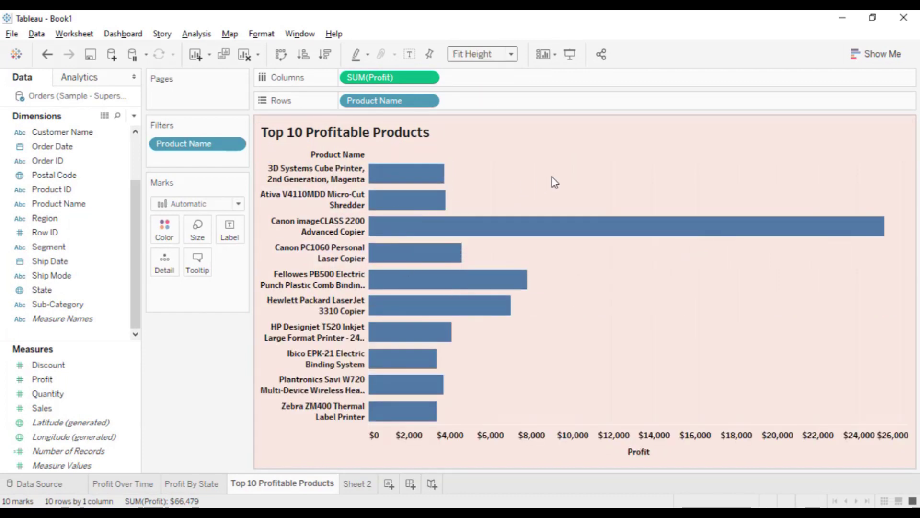
- Set the product chart's Columns grid lines to None, then switch to Profit By State
right_click(605, 285)
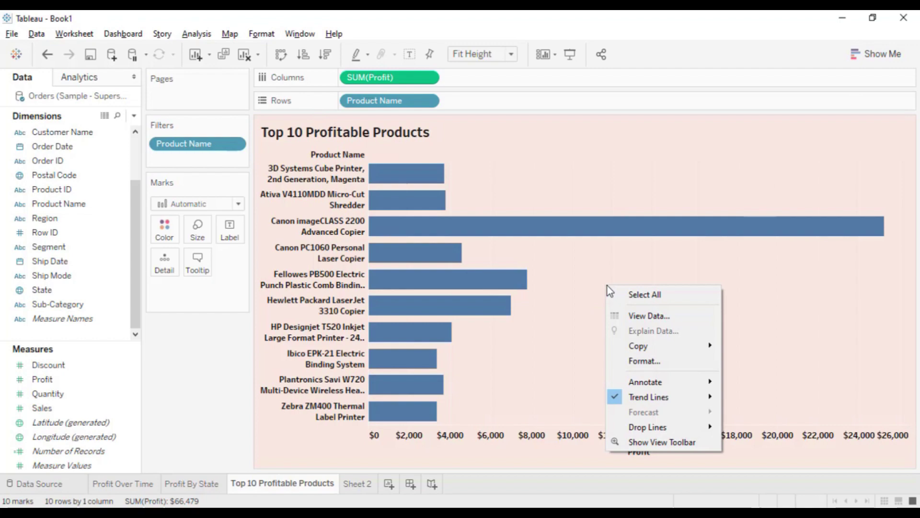
click(660, 357)
click(81, 100)
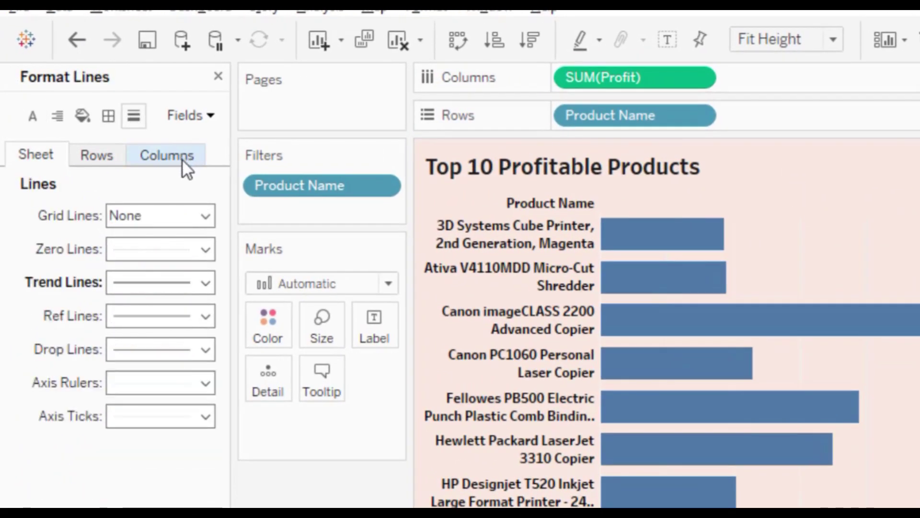
click(182, 159)
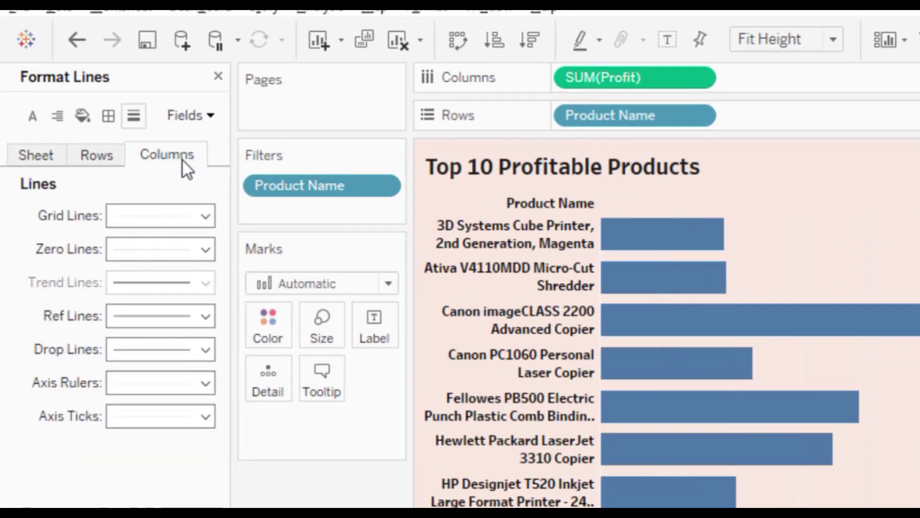
click(206, 217)
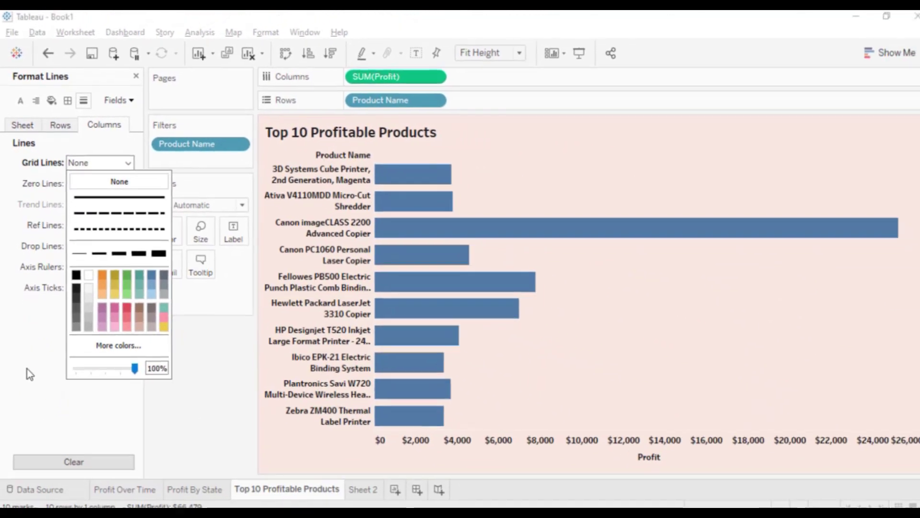
click(193, 483)
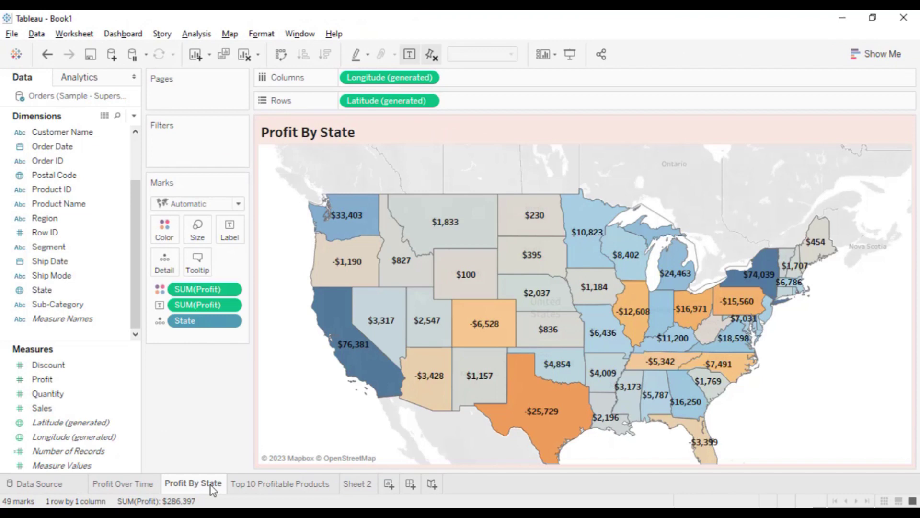
- Review the three worksheets and create a new blank dashboard
click(139, 483)
click(185, 482)
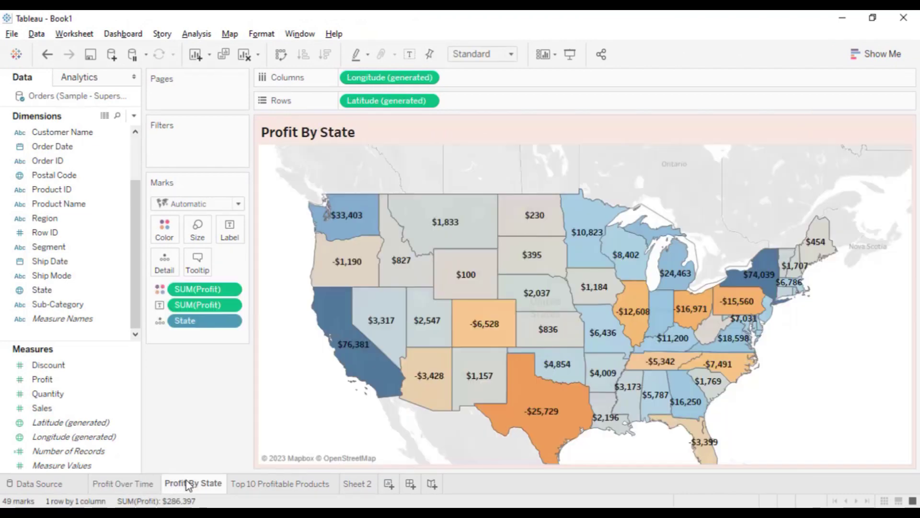
click(252, 483)
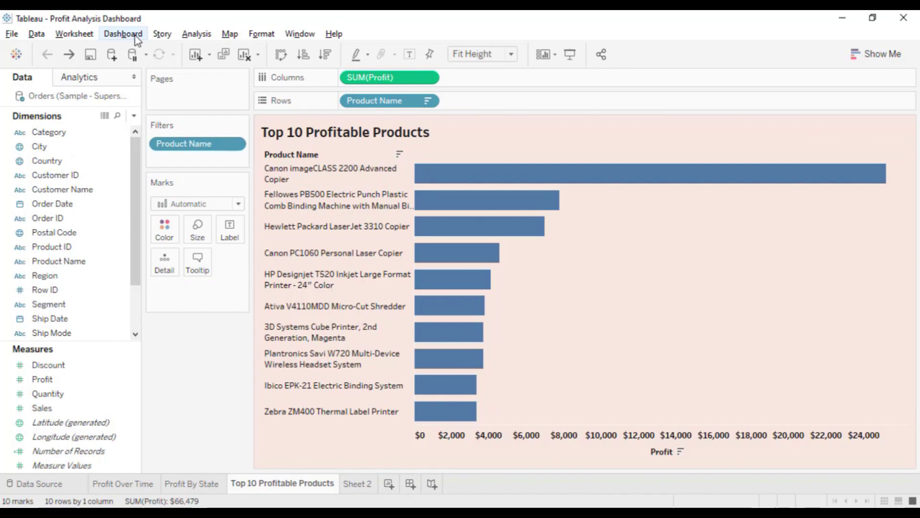
click(123, 34)
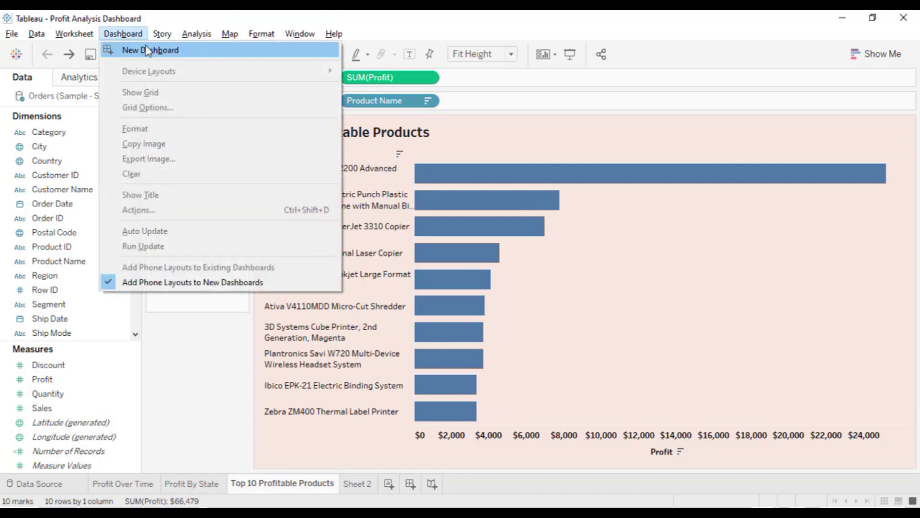
click(147, 50)
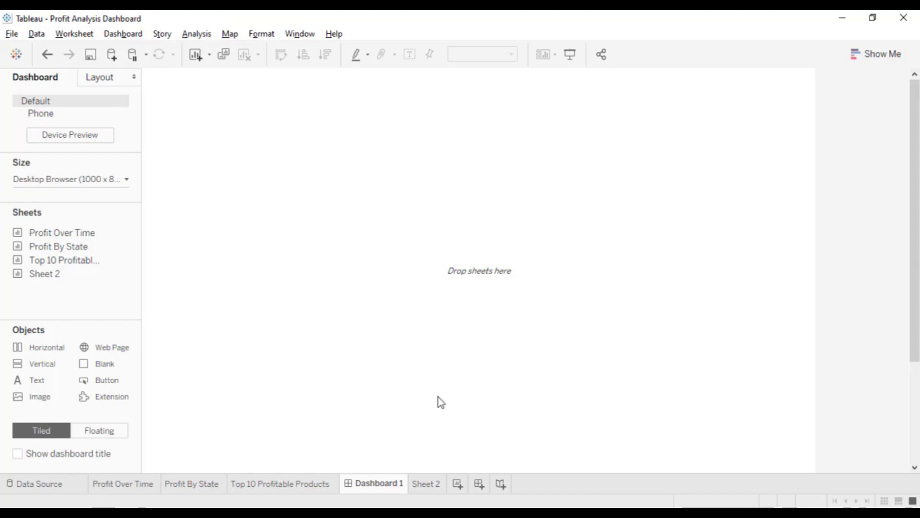
- Rename the dashboard 'Profit Analysis Dasgboard' and turn on Show dashboard title
right_click(375, 483)
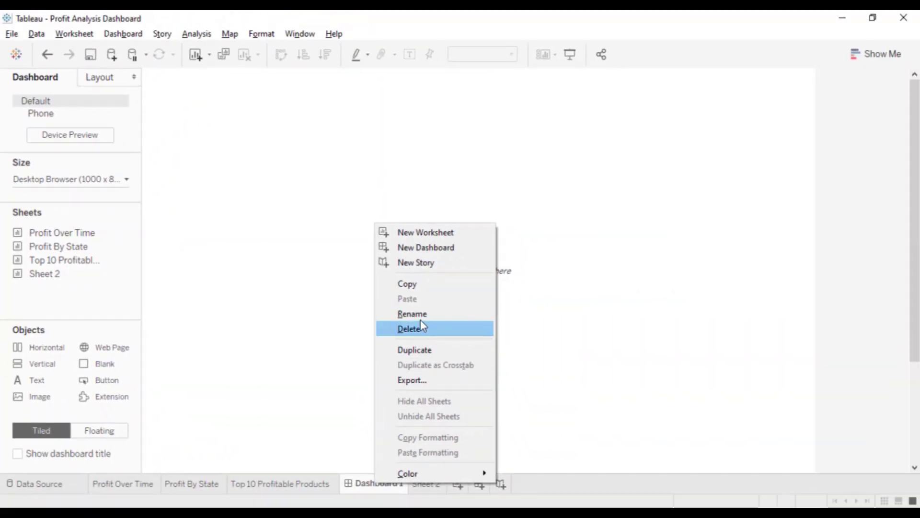
click(739, 351)
text(Profit Analysis Dasgboard)
key(Return)
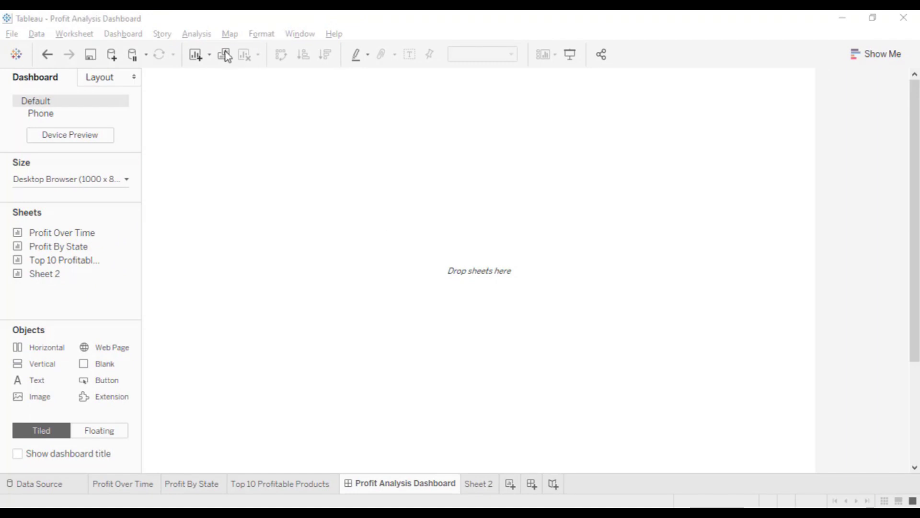
click(18, 454)
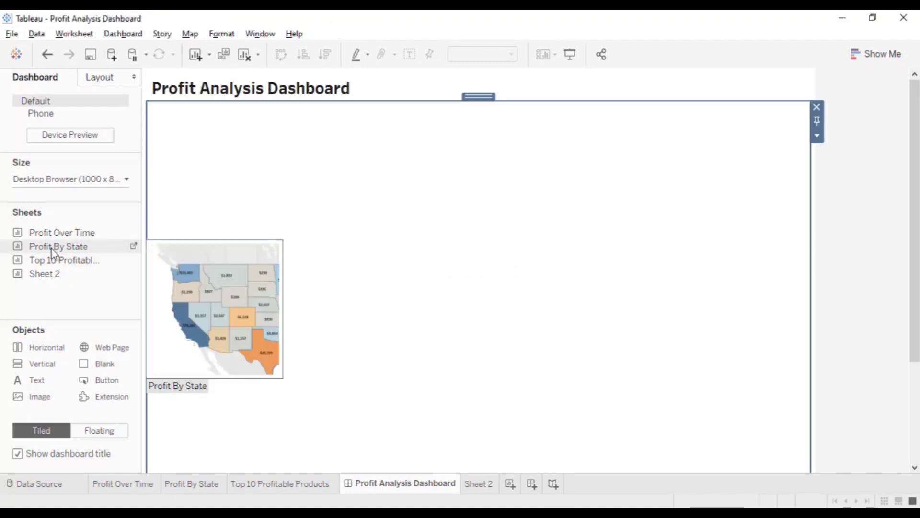
- Place the Profit By State map on the dashboard with Profit Over Time below it
drag(51, 248, 515, 305)
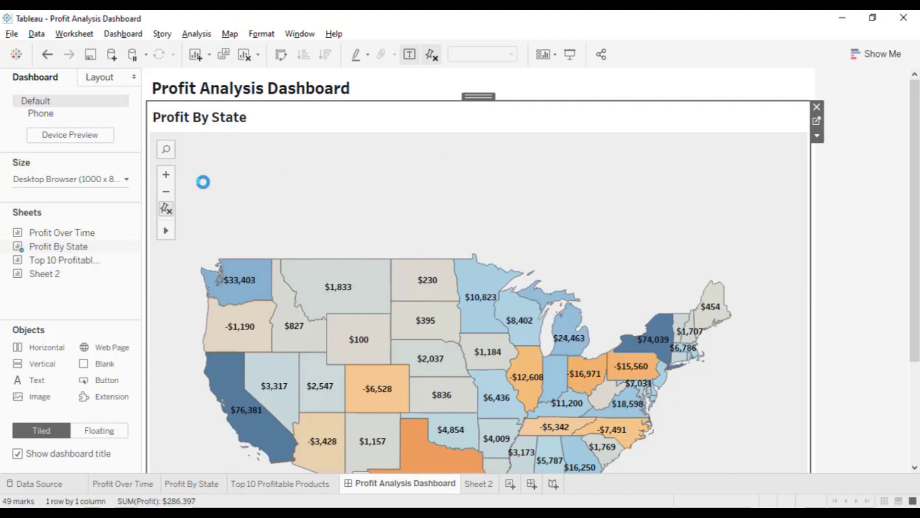
scroll(676, 261, down, 2)
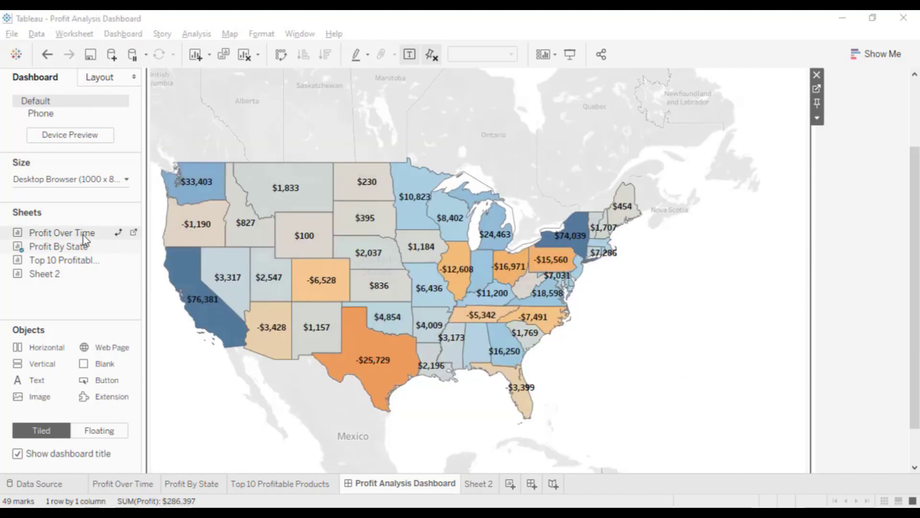
drag(69, 235, 353, 304)
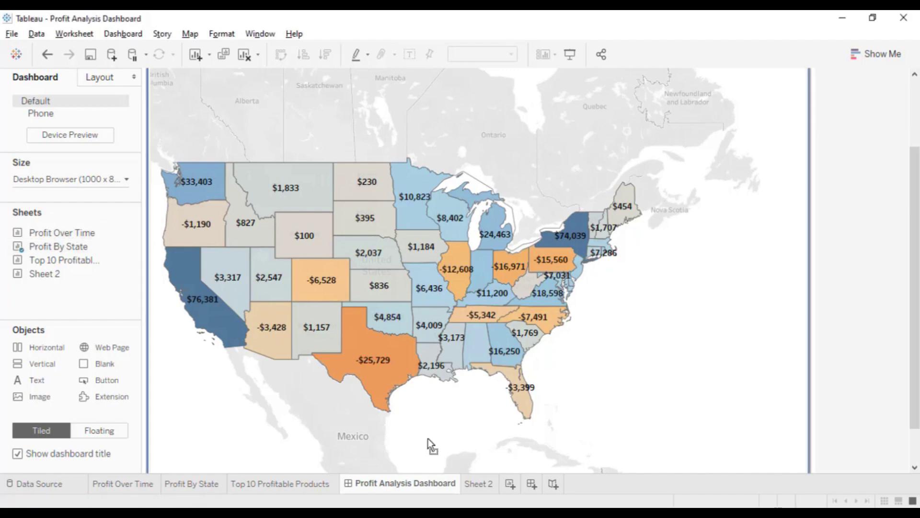
drag(486, 438, 449, 502)
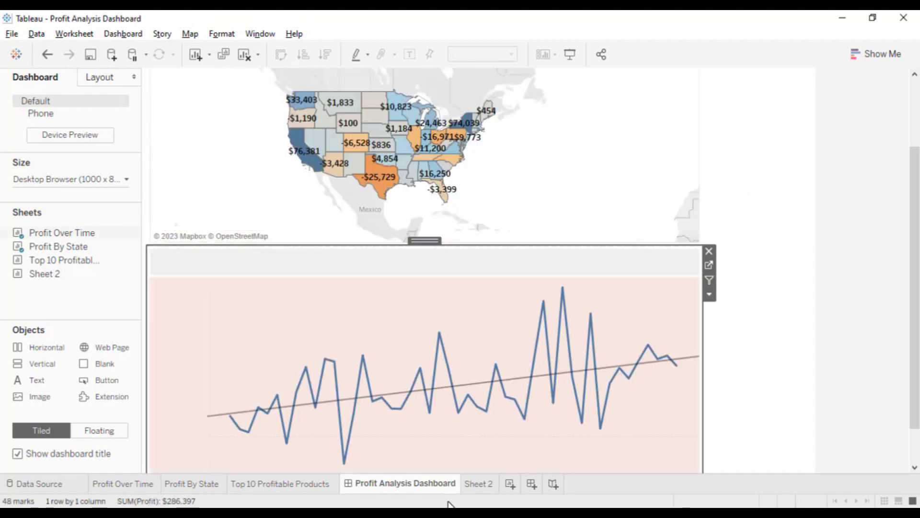
- Put the Top 10 Profitable Products chart to the right of Profit Over Time
mouse_move(32, 263)
mouse_move(33, 263)
mouse_down()
mouse_move(162, 257)
mouse_move(629, 277)
mouse_up()
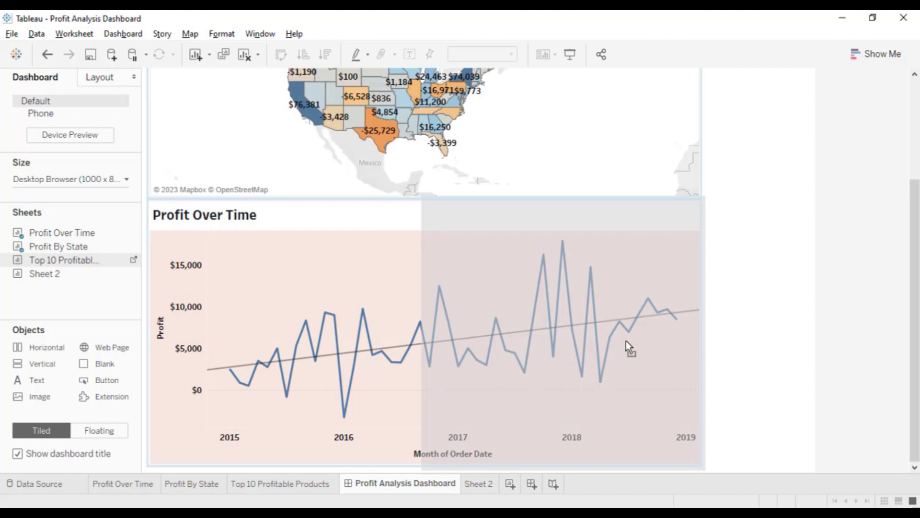
drag(626, 340, 626, 341)
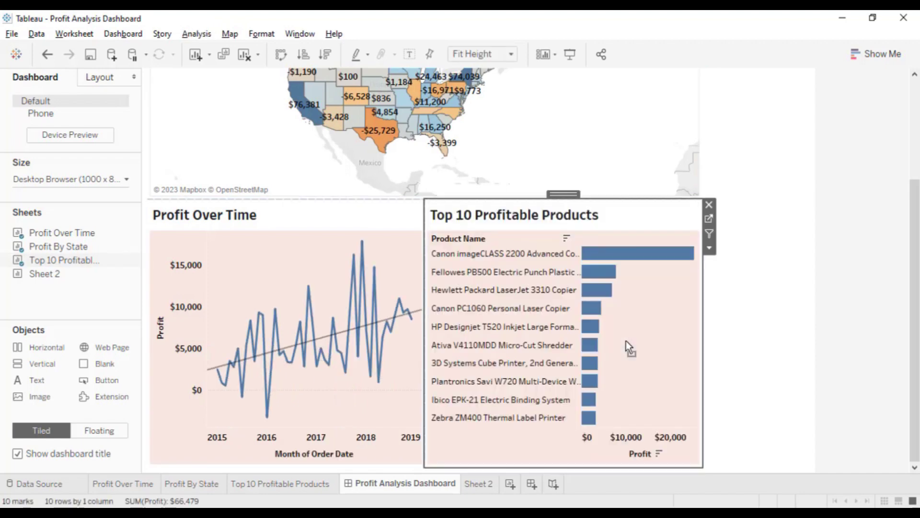
click(791, 286)
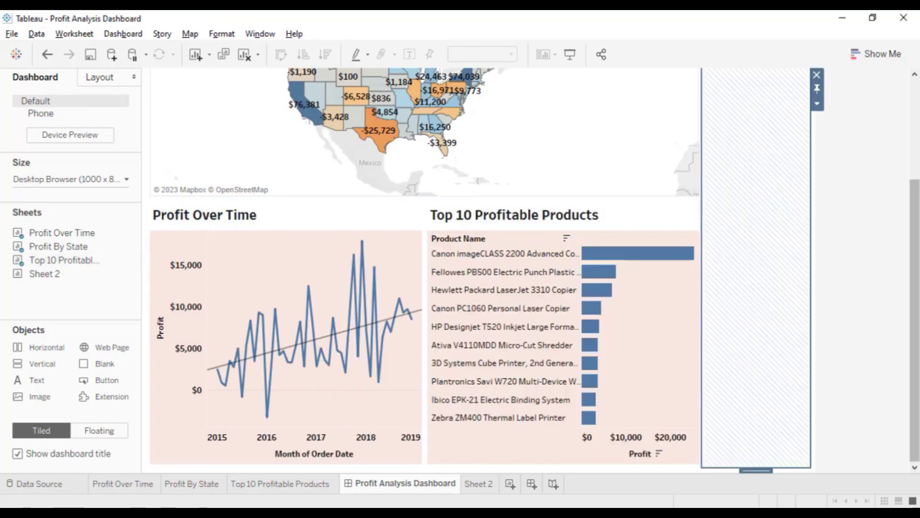
scroll(425, 254, up, 3)
drag(917, 175, 918, 290)
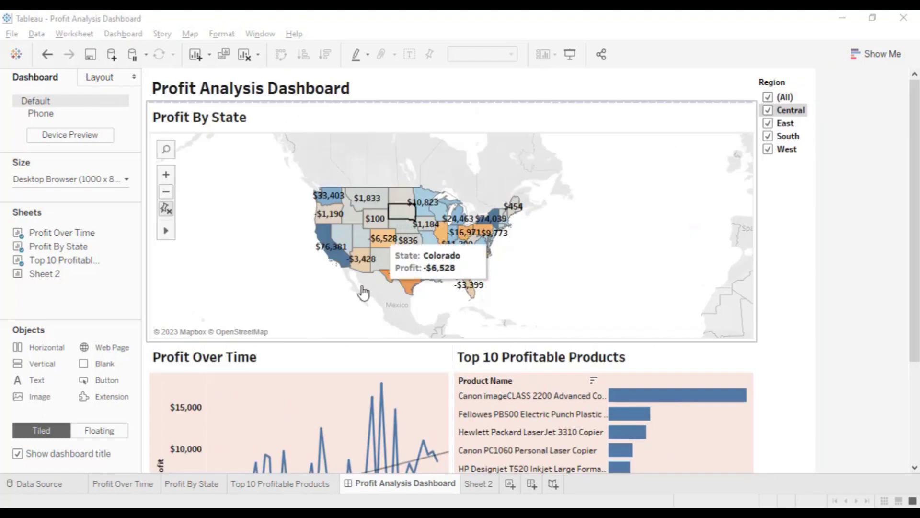
- Set the Format Dashboard default shading to the pale pink swatch and close the pane
click(262, 19)
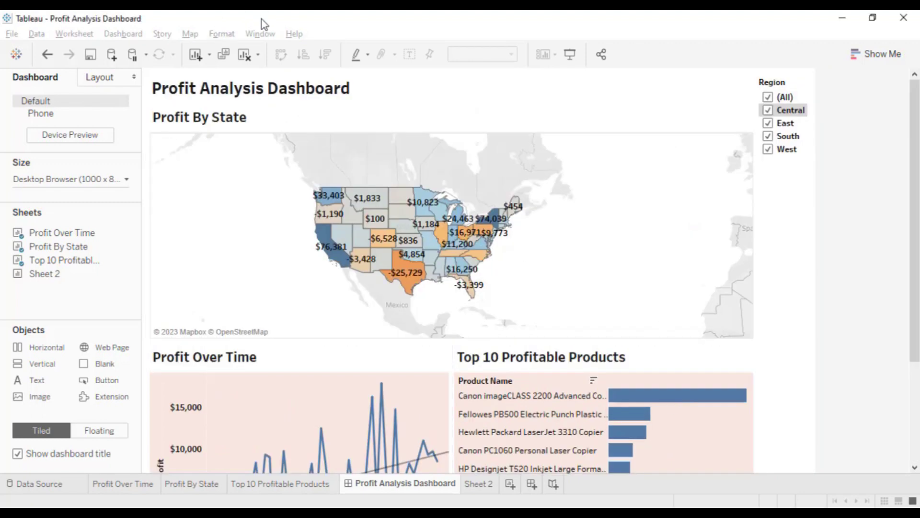
click(227, 36)
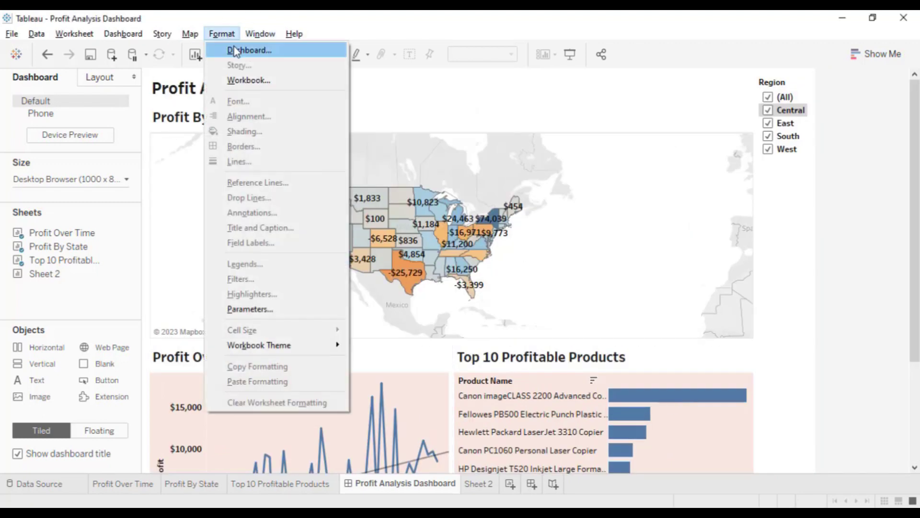
click(236, 50)
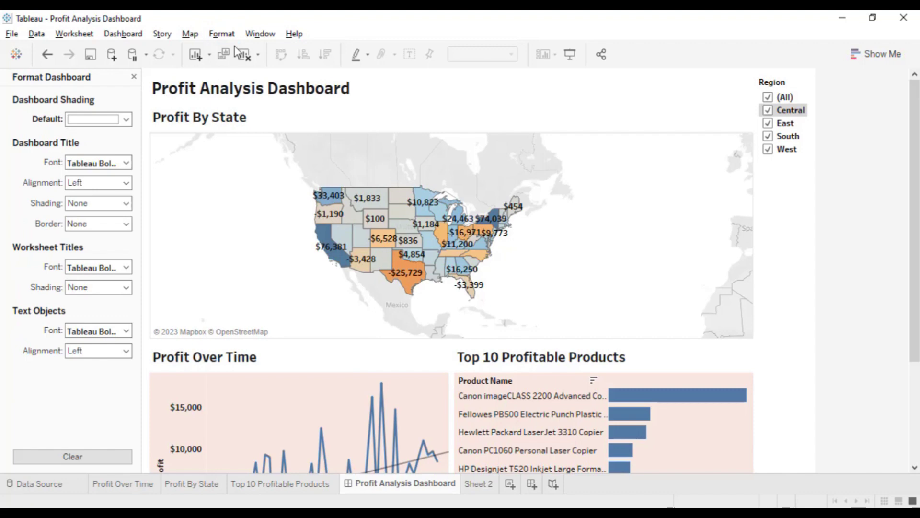
click(127, 120)
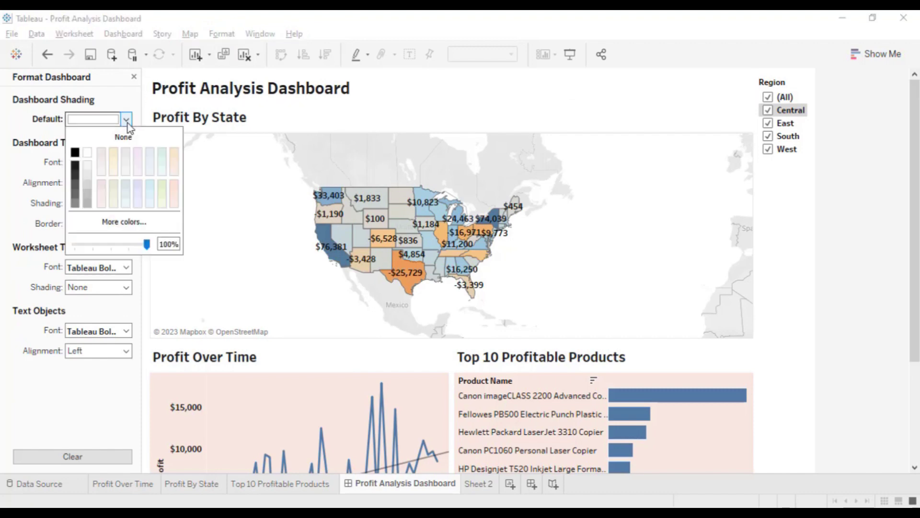
click(174, 187)
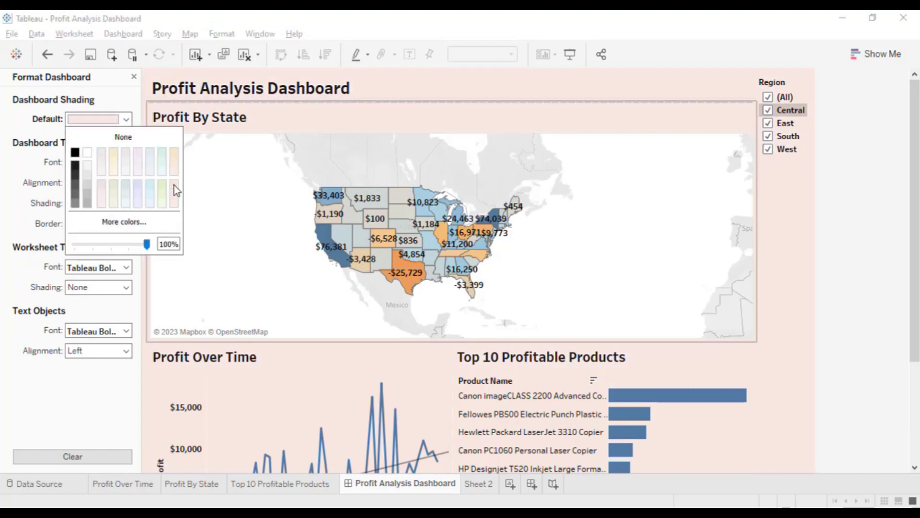
click(815, 165)
click(807, 158)
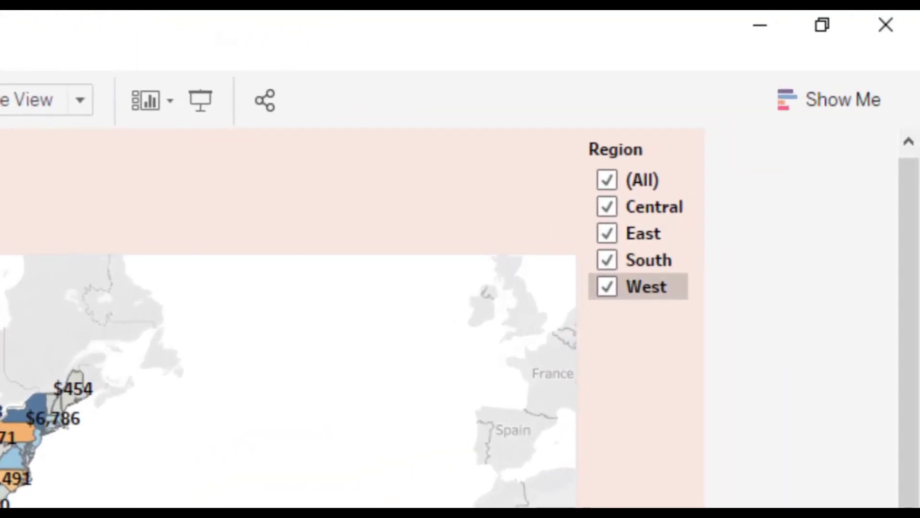
- Add a Year of Order Date filter card, with 2015–2018 checked, beneath the Region filter
right_click(317, 413)
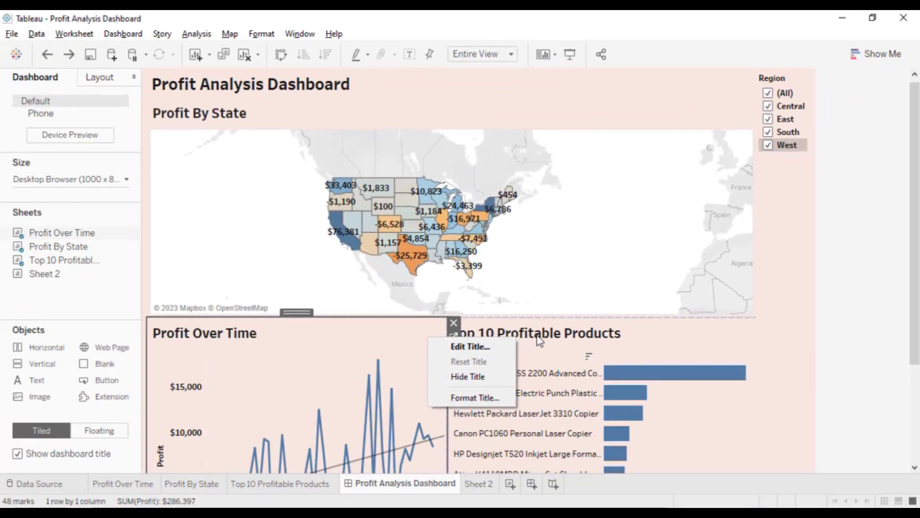
click(490, 260)
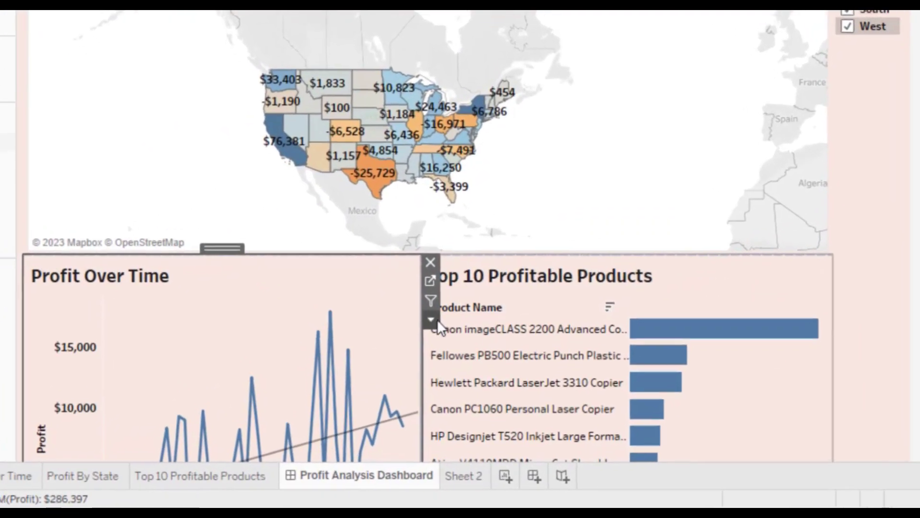
click(430, 312)
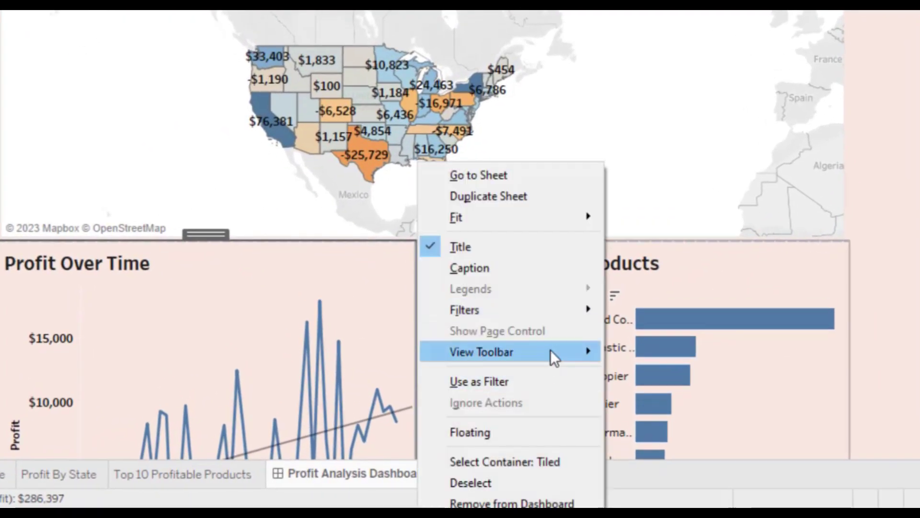
mouse_move(553, 343)
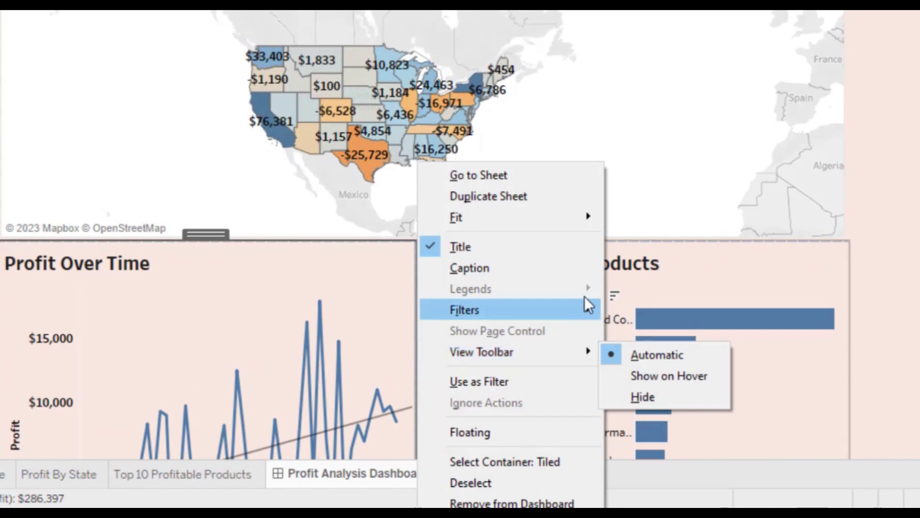
mouse_move(591, 306)
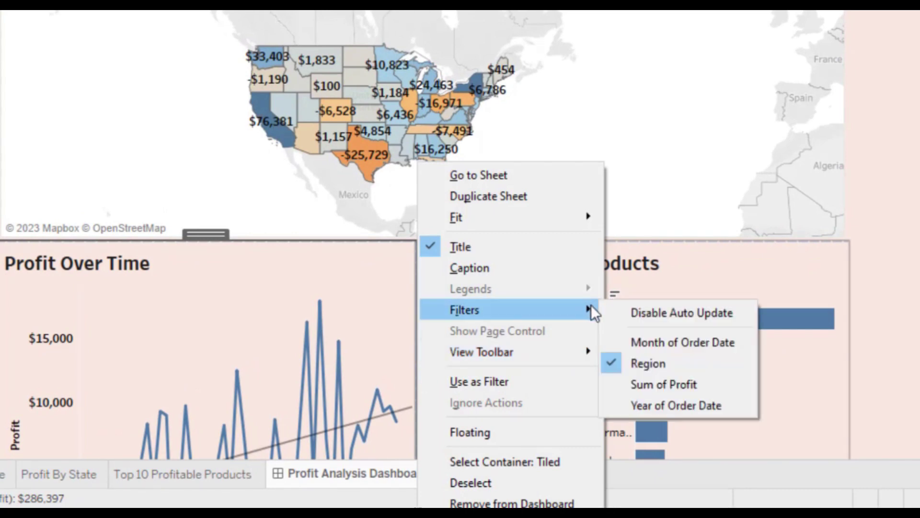
click(667, 411)
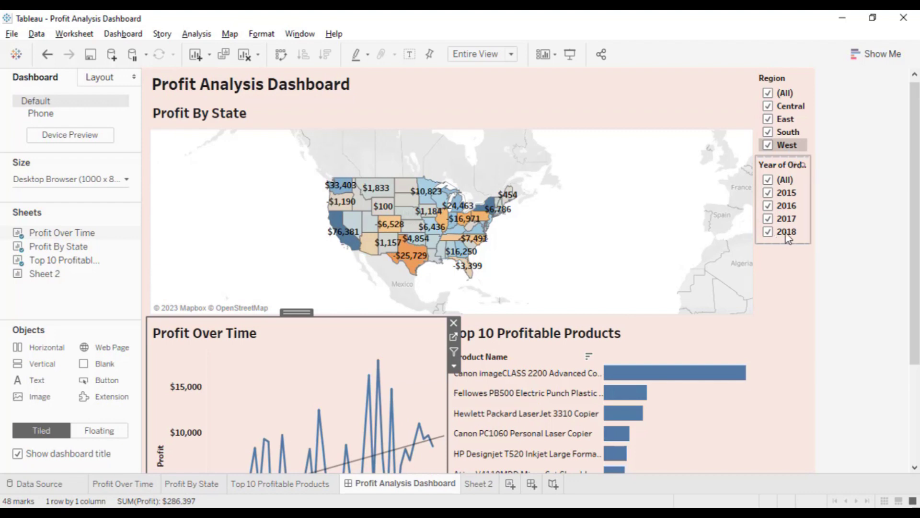
scroll(916, 258, down, 3)
scroll(422, 192, up, 3)
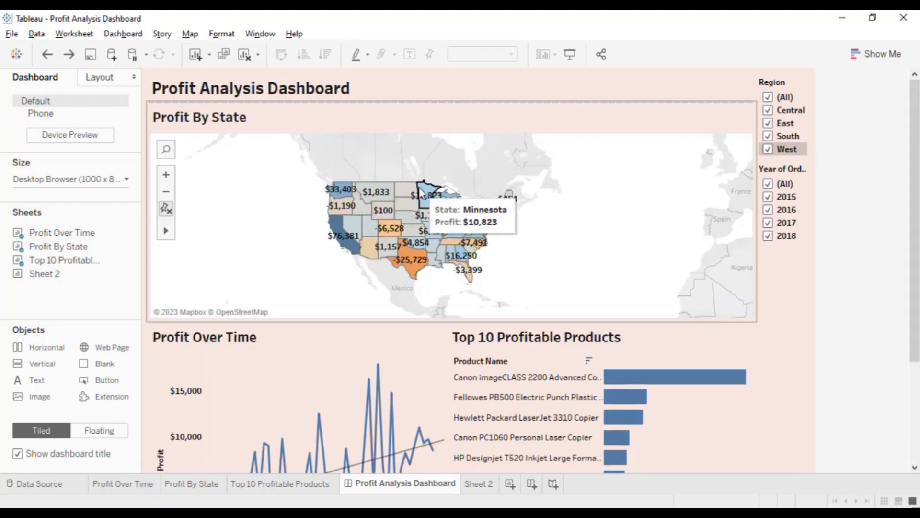
- Switch the Profit By State sheet to the Streets background map and return to the dashboard
click(242, 232)
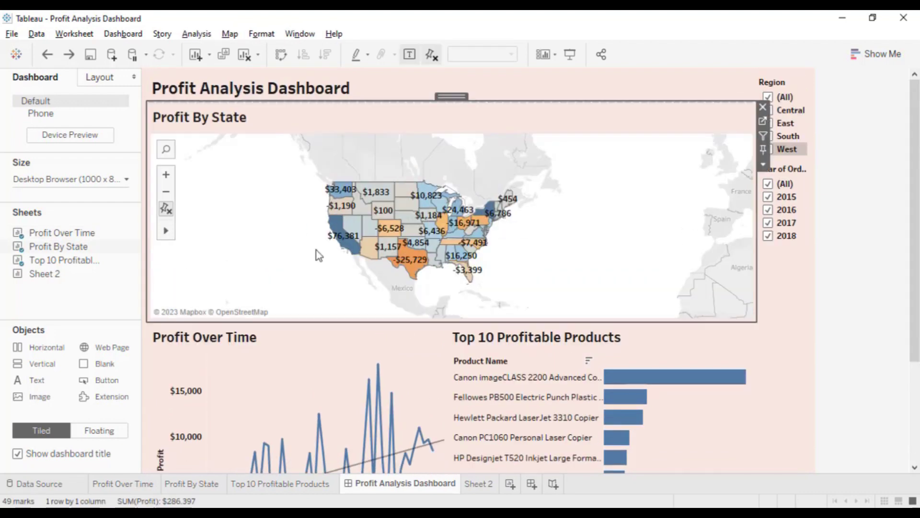
click(194, 483)
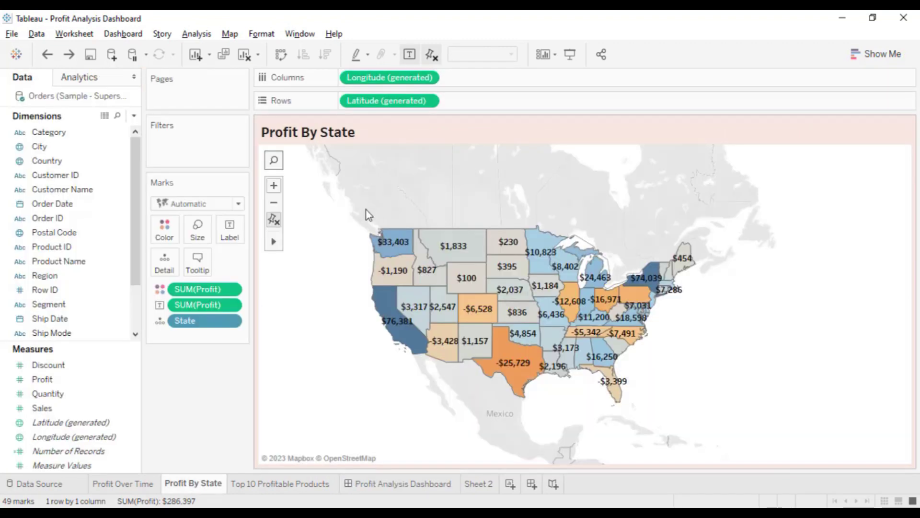
click(230, 35)
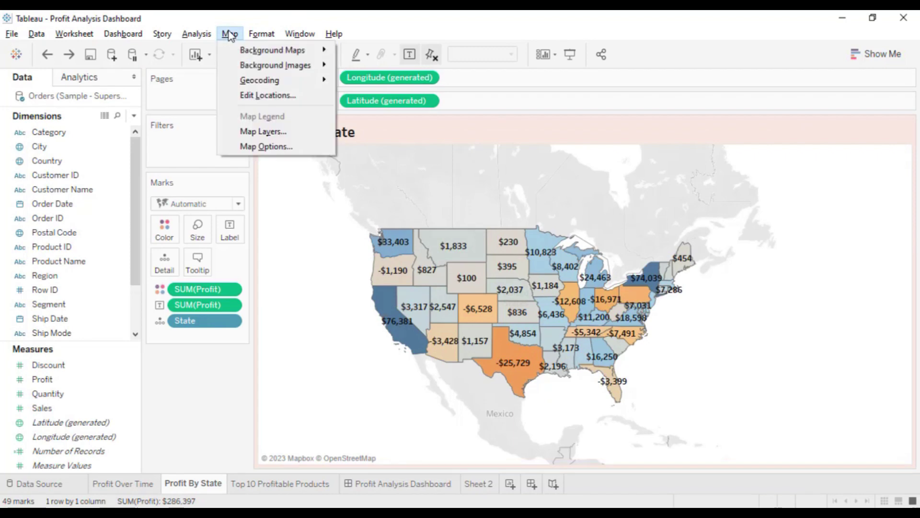
mouse_move(288, 50)
click(376, 99)
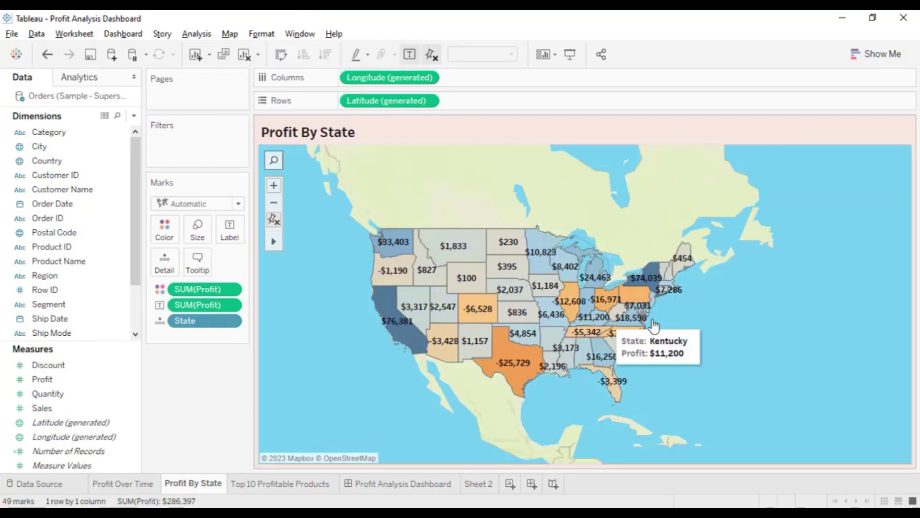
click(384, 488)
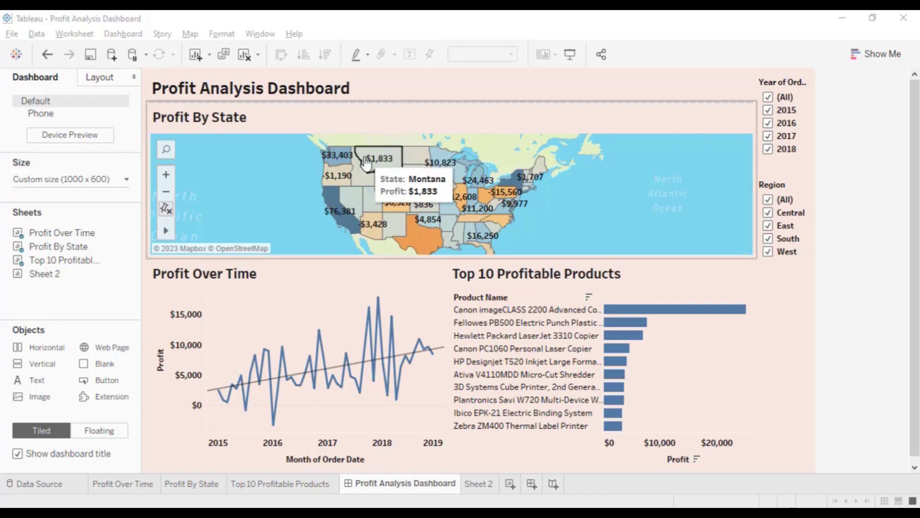
click(769, 110)
click(768, 123)
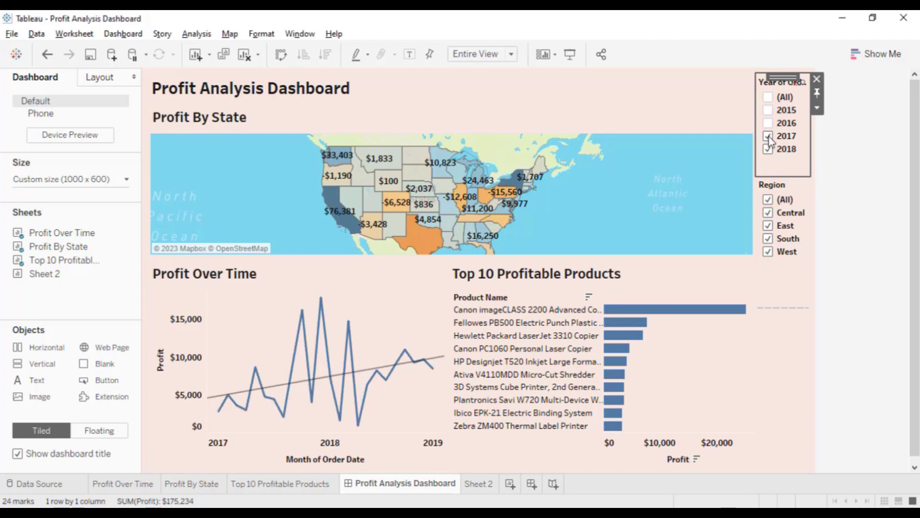
click(768, 135)
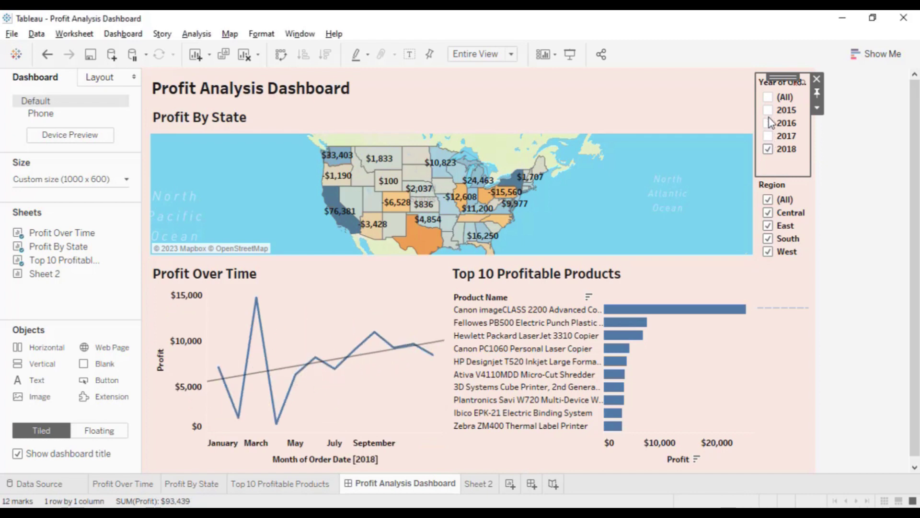
click(768, 127)
click(769, 138)
click(769, 109)
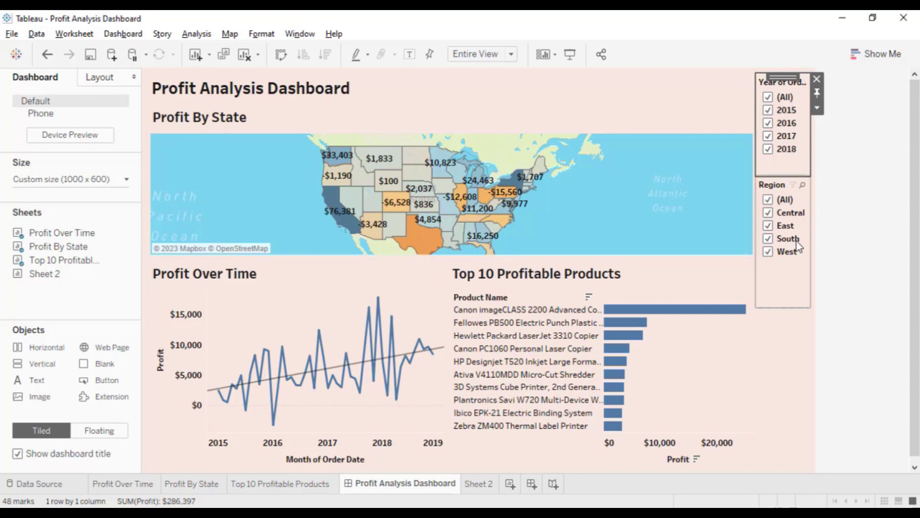
- Apply the Region filter to all worksheets using this data source
click(769, 252)
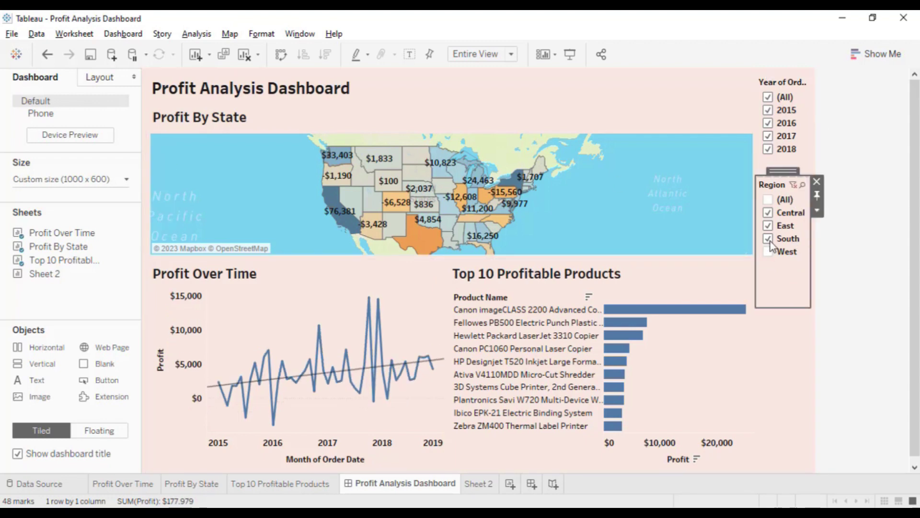
click(769, 252)
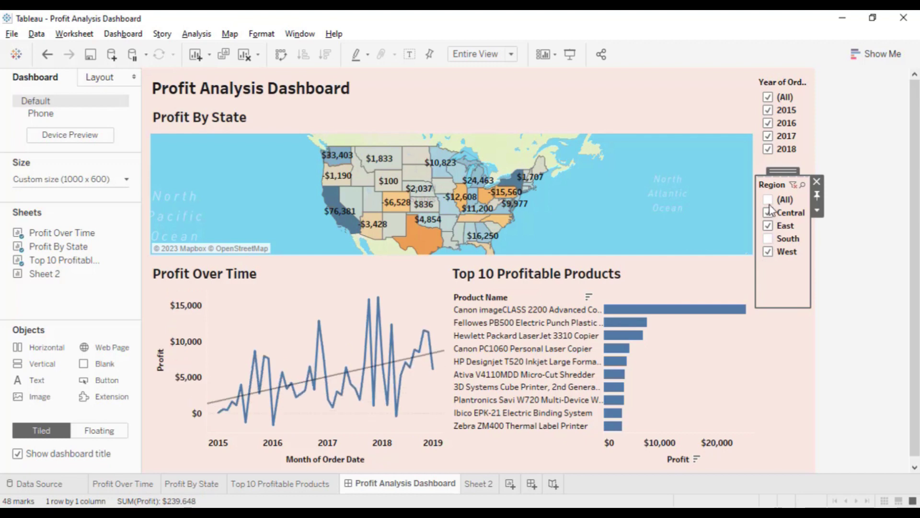
click(779, 279)
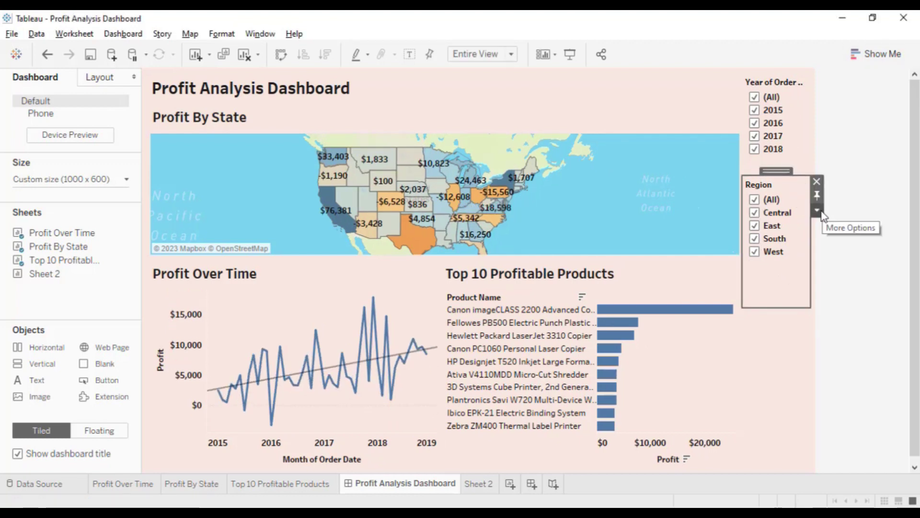
click(816, 208)
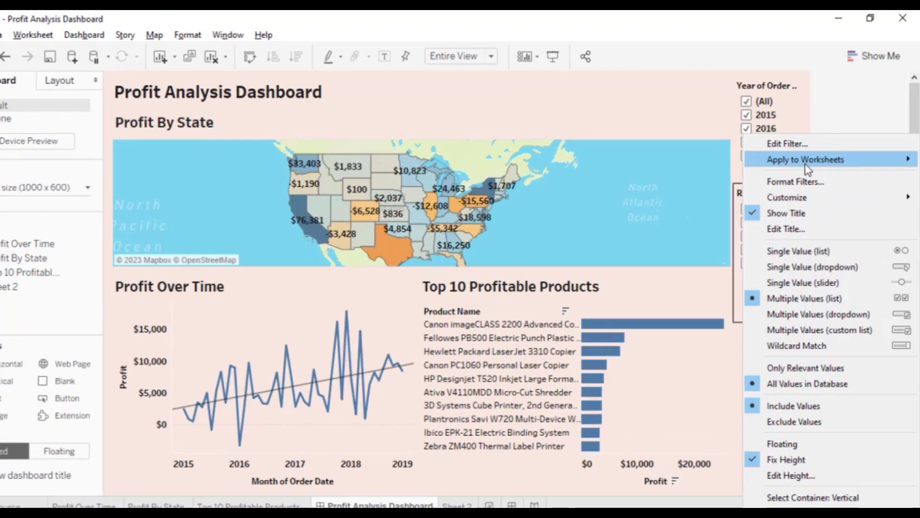
mouse_move(806, 165)
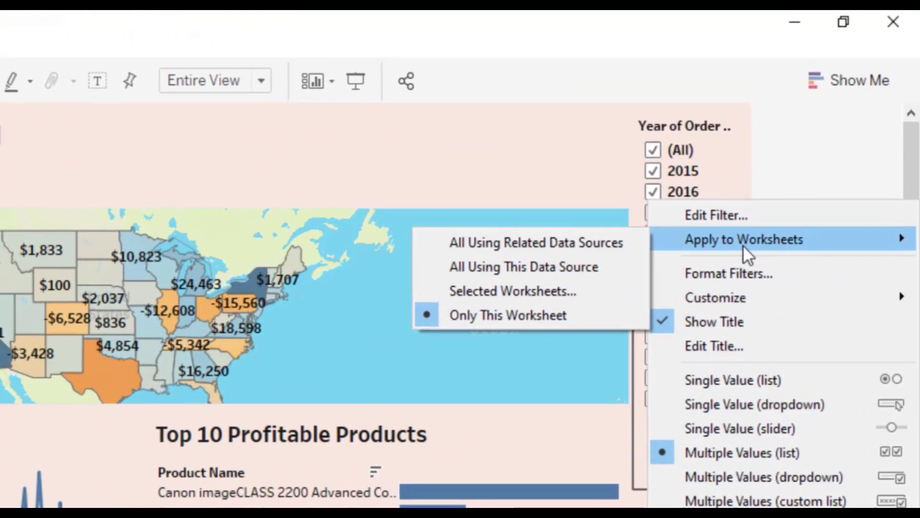
click(493, 275)
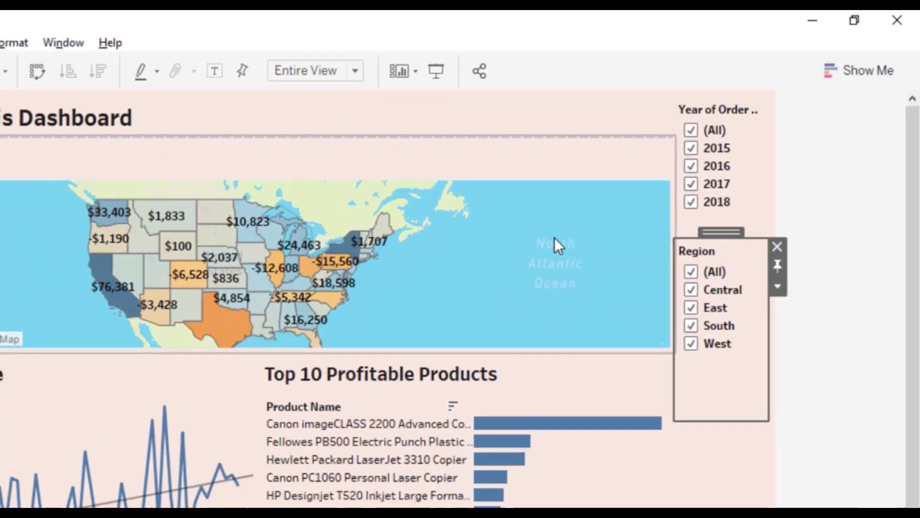
- Apply the Year of Order filter to all sheets on this data source, then test the Region checkboxes
click(761, 229)
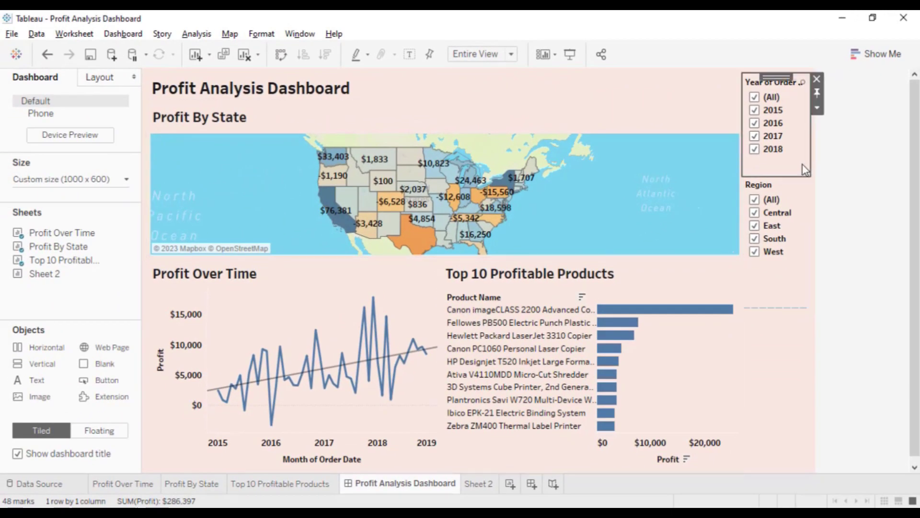
click(817, 107)
mouse_move(808, 140)
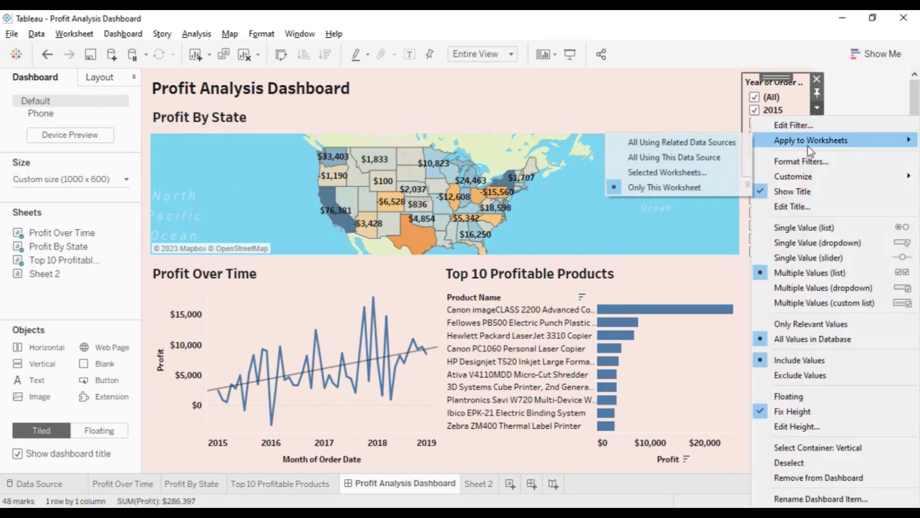
click(719, 158)
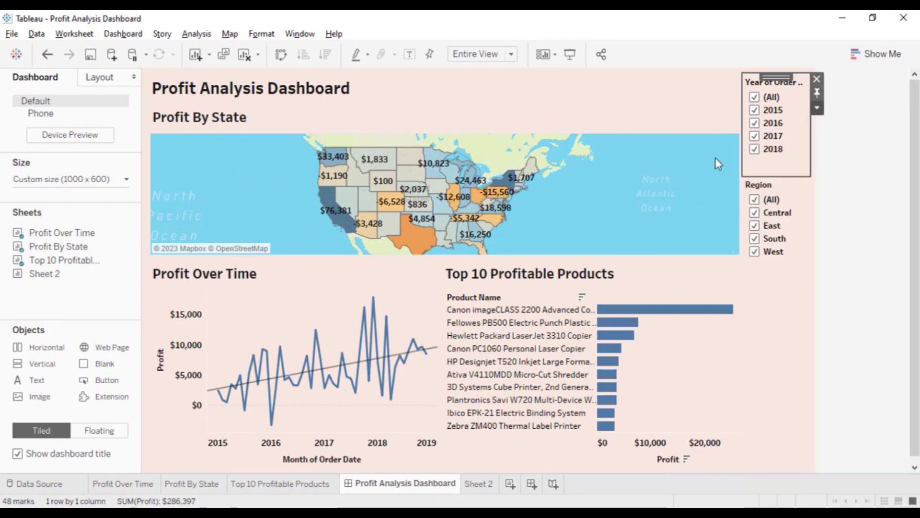
click(776, 212)
click(772, 225)
click(757, 225)
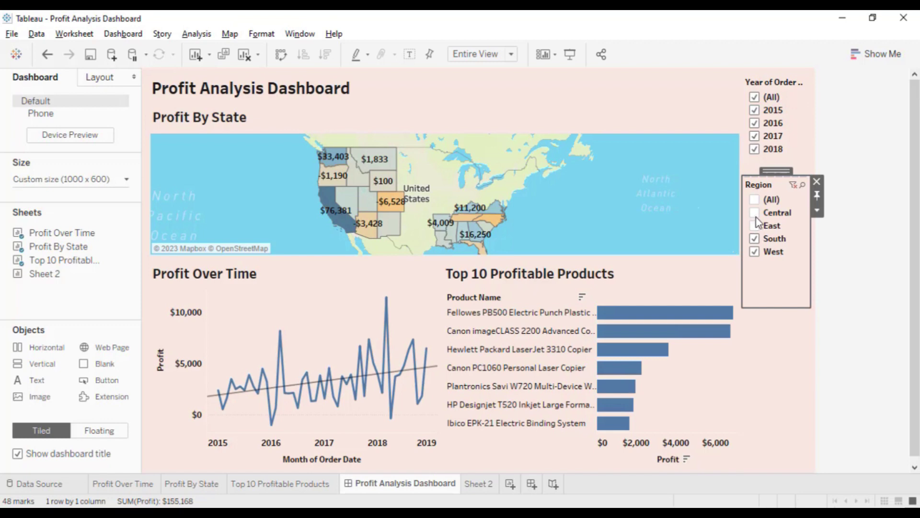